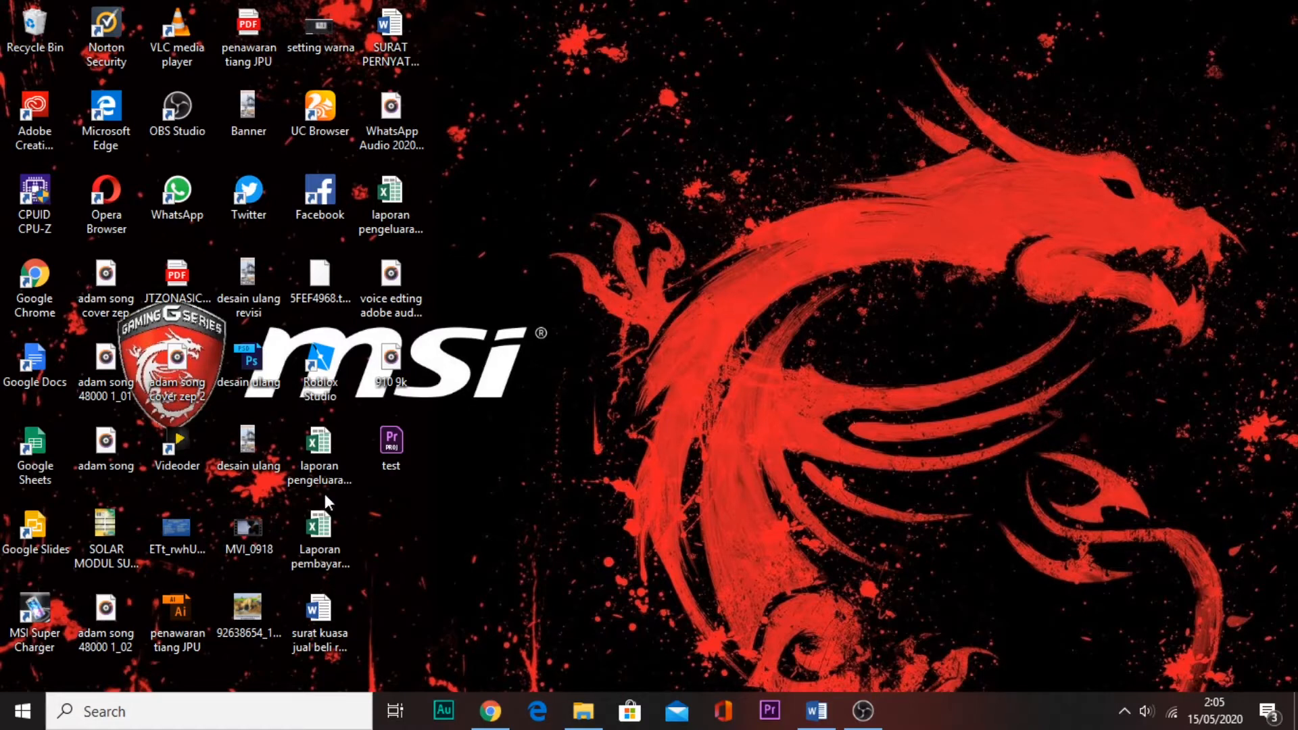
# Launch Adobe Premiere Pro 2019 and create a project named test on the Desktop, overwriting the existing project of that name
pyautogui.click(22, 710)
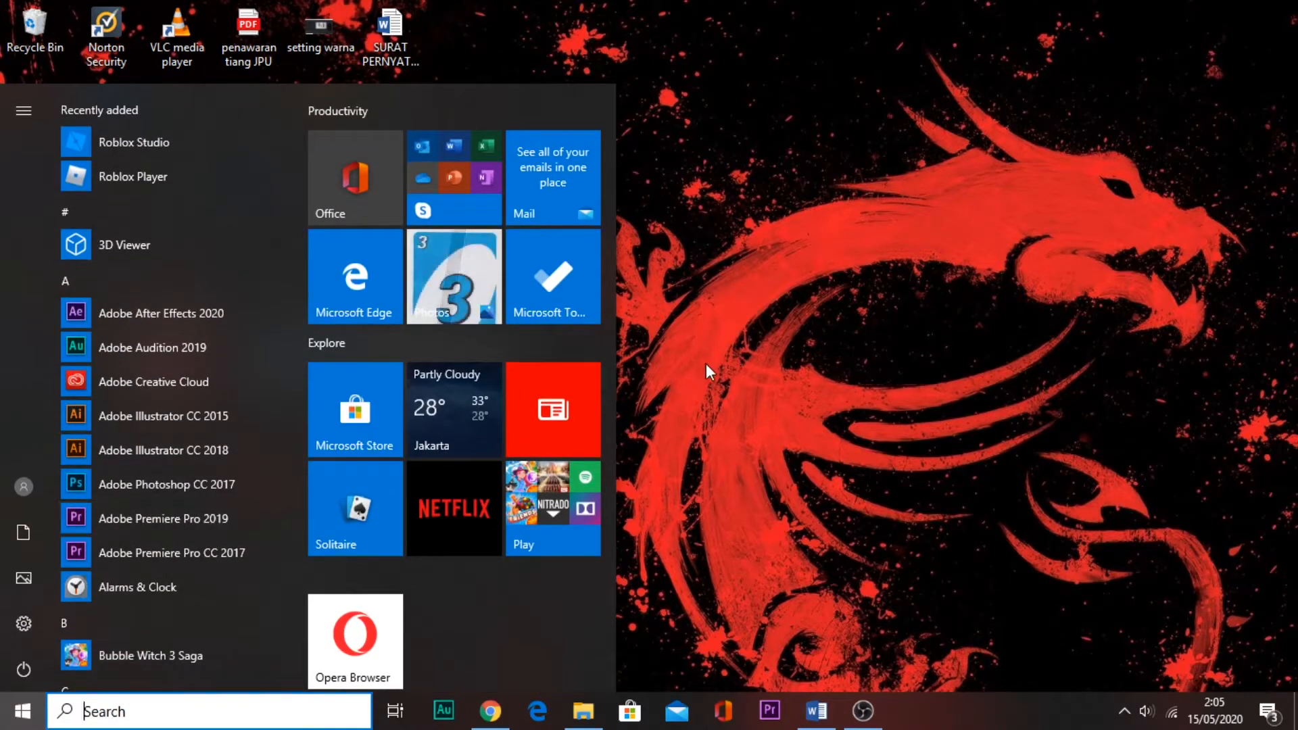
pyautogui.click(153, 518)
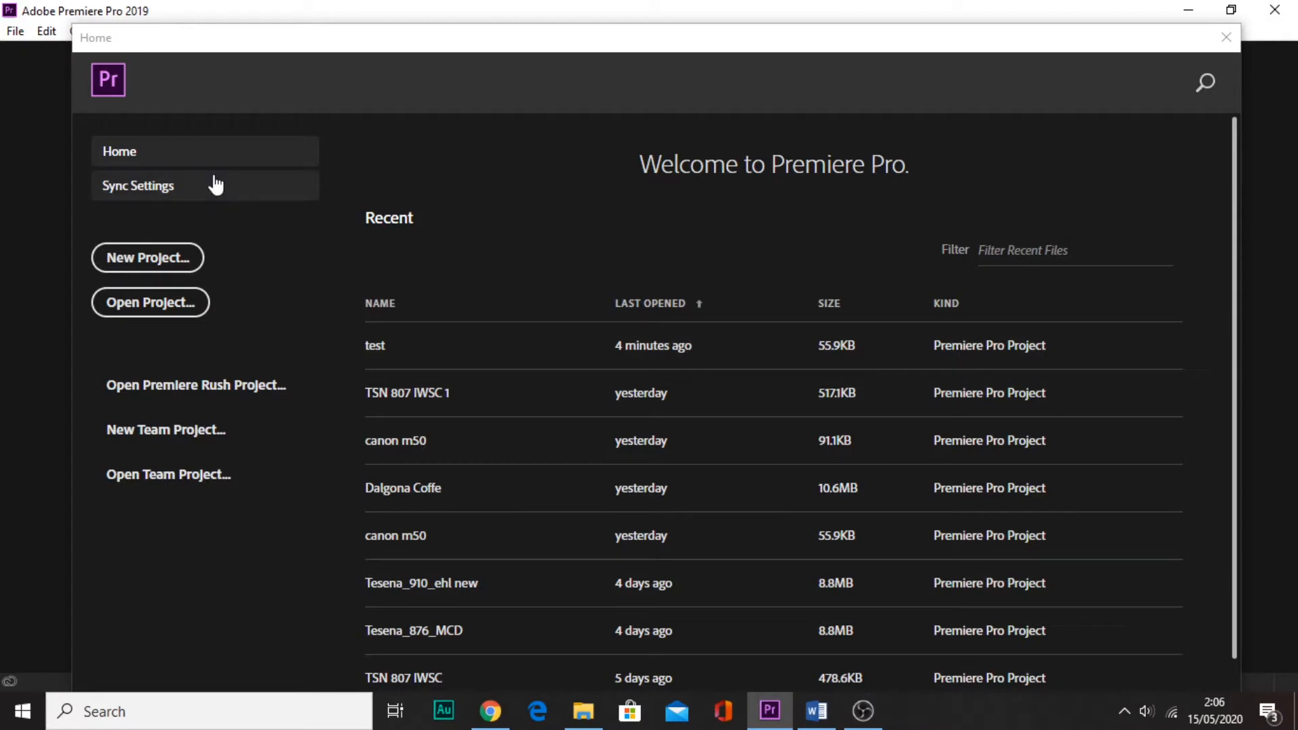
pyautogui.click(151, 258)
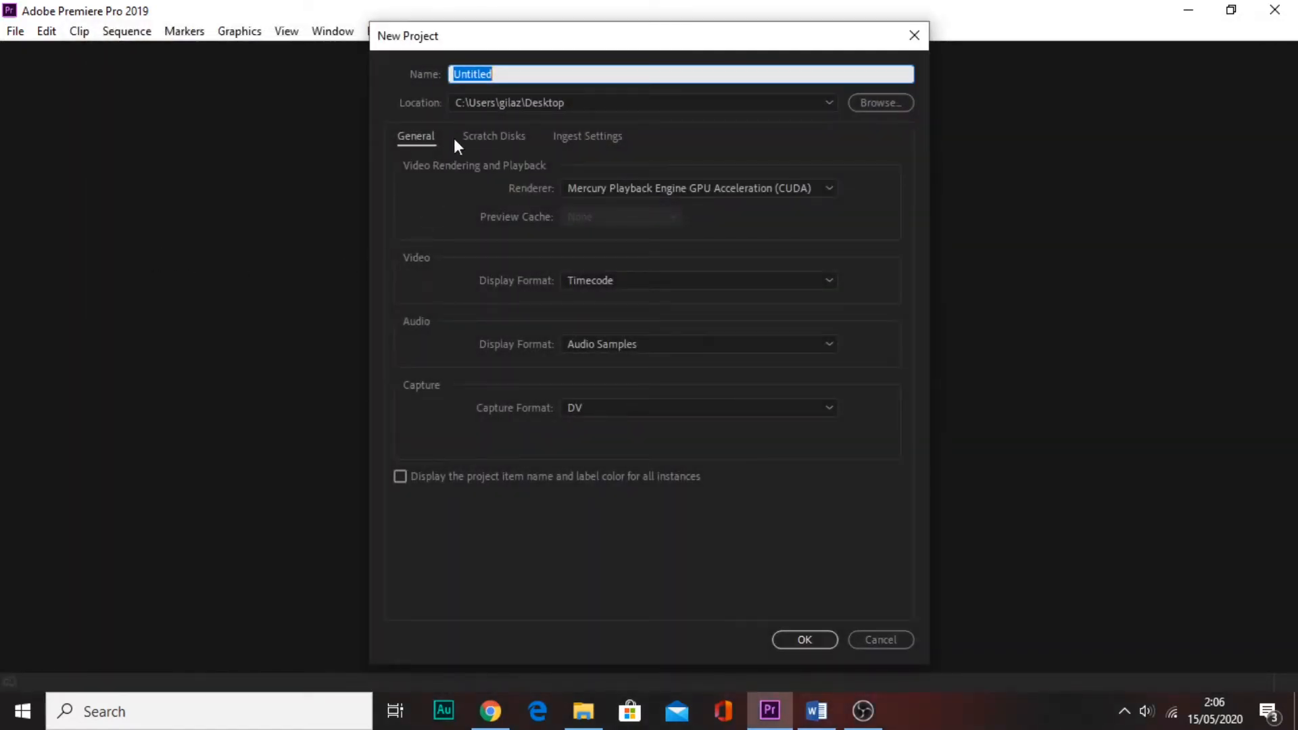
pyautogui.write('test')
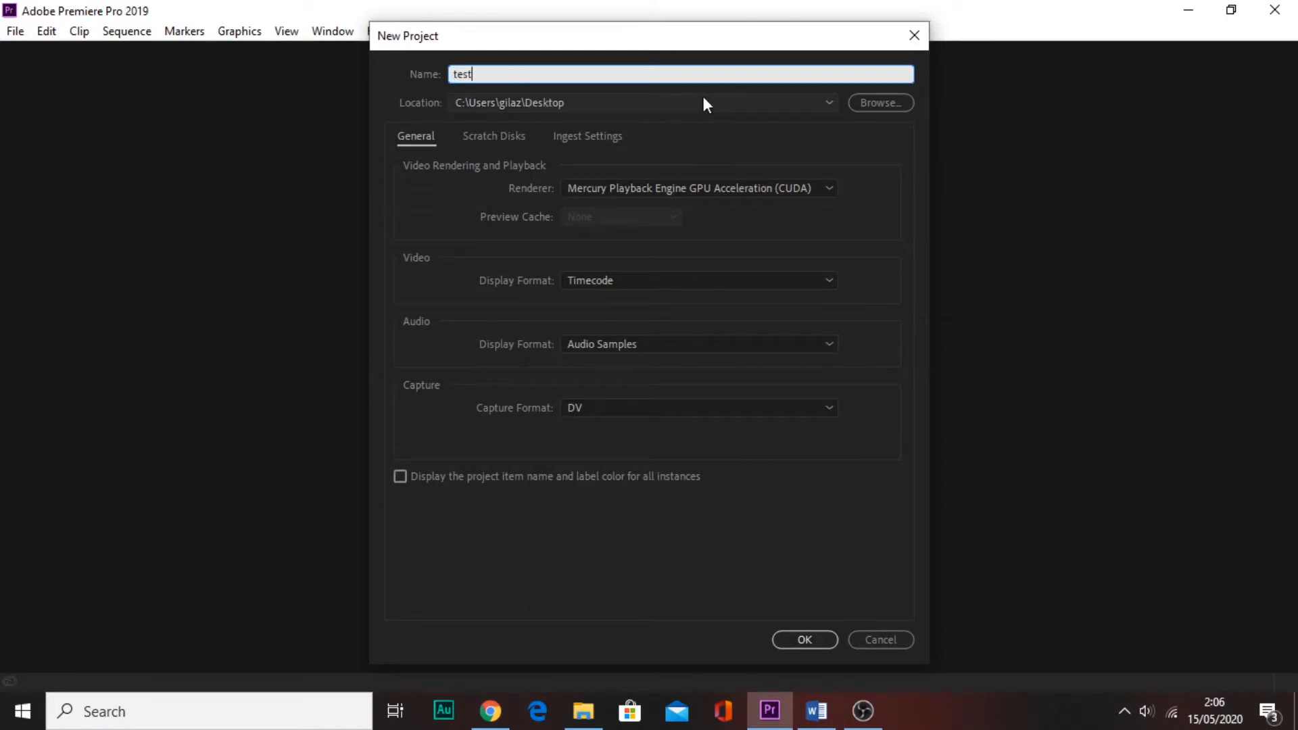
pyautogui.click(784, 636)
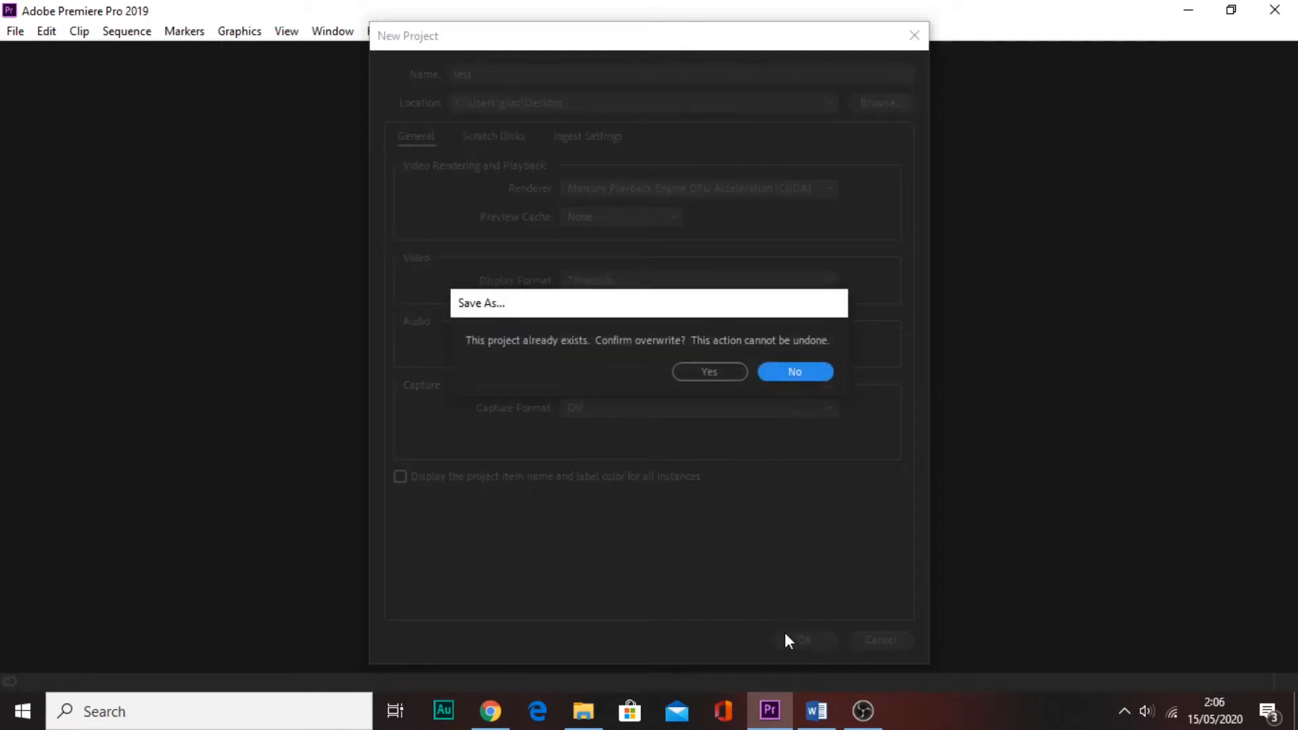
pyautogui.click(698, 373)
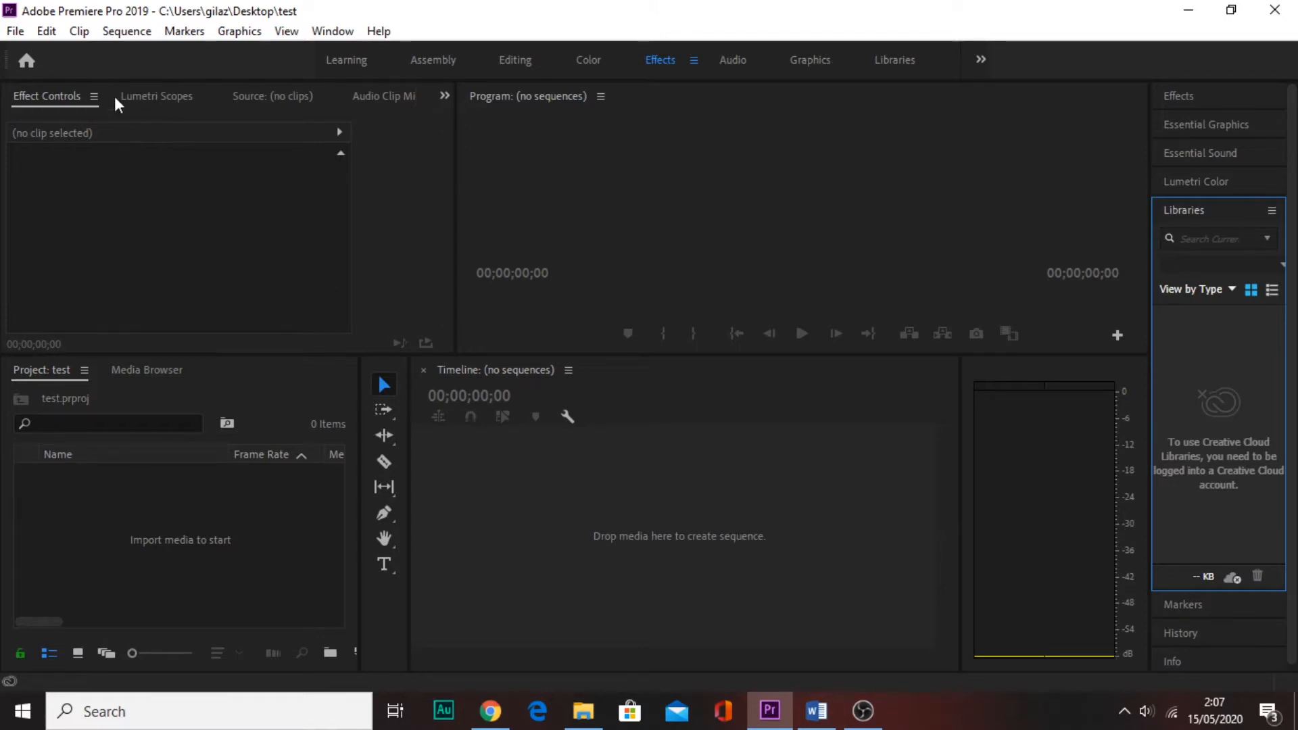
# Start a new sequence and choose the Digital SLR preset DSLR 1080p30
pyautogui.click(15, 32)
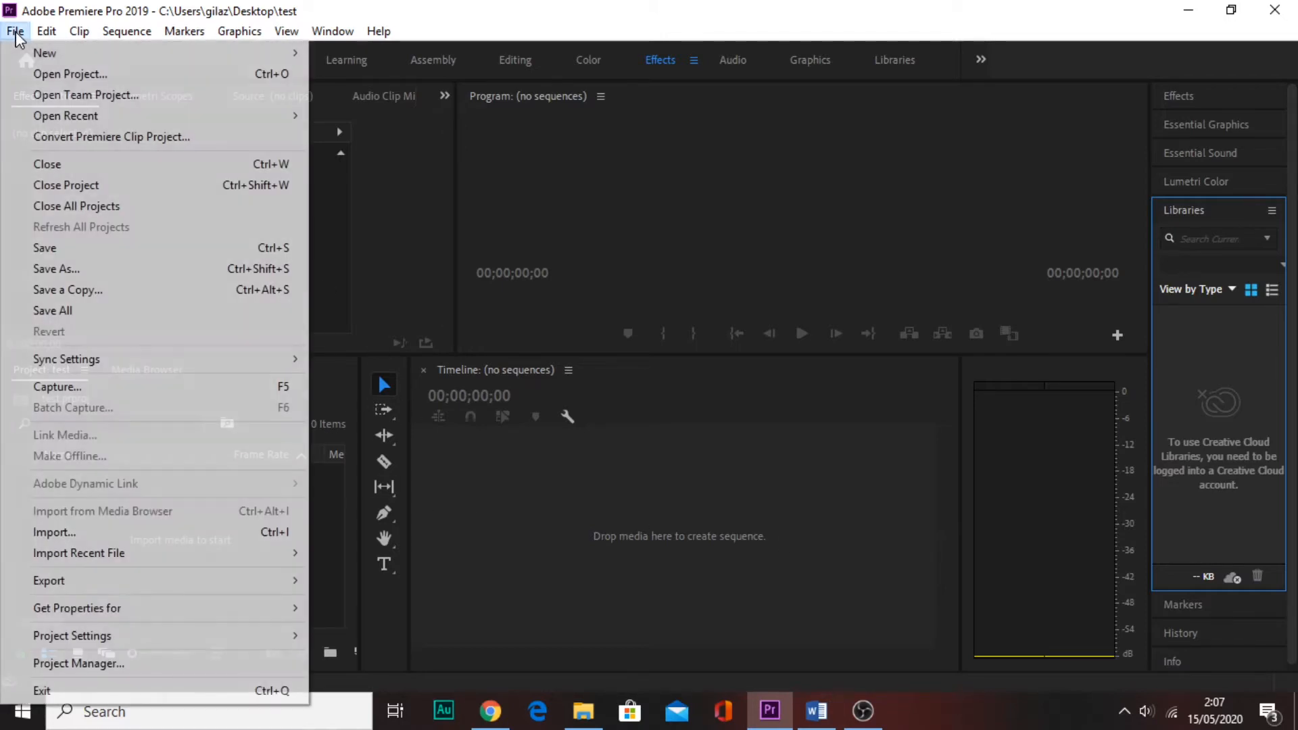
pyautogui.moveTo(43, 57)
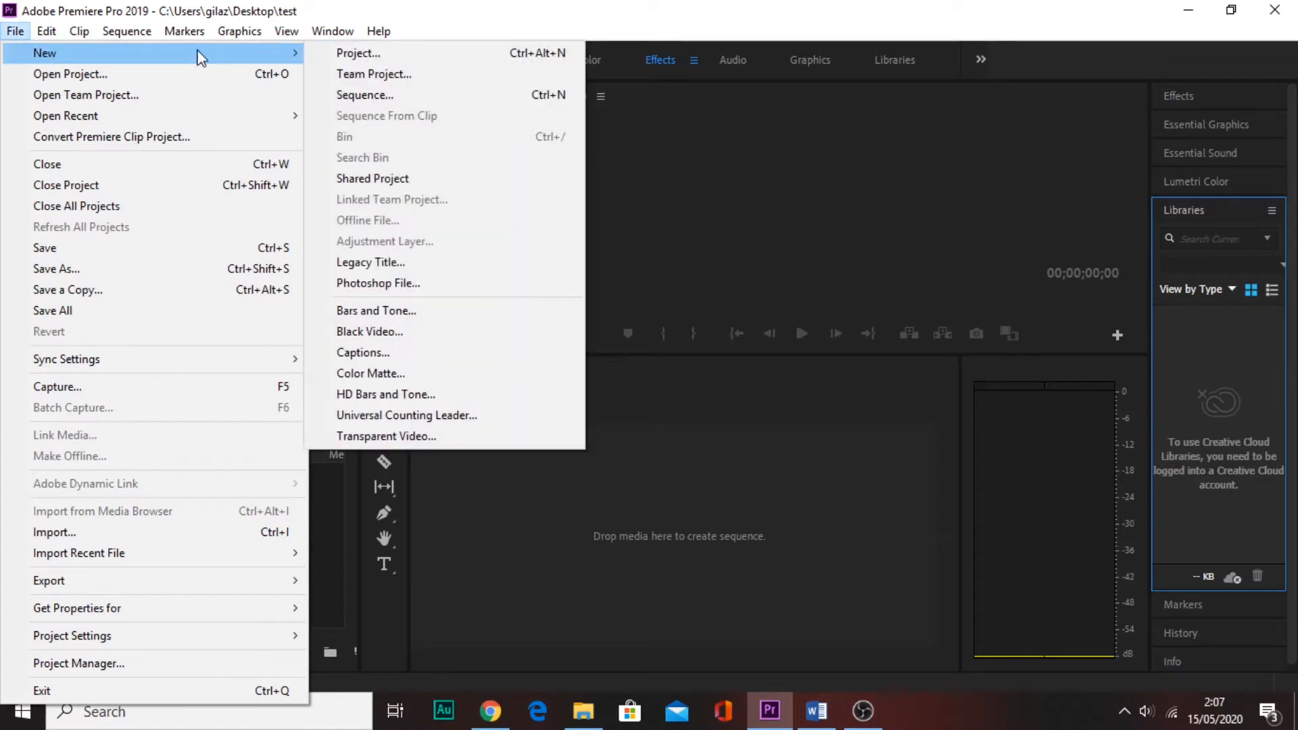
pyautogui.click(376, 95)
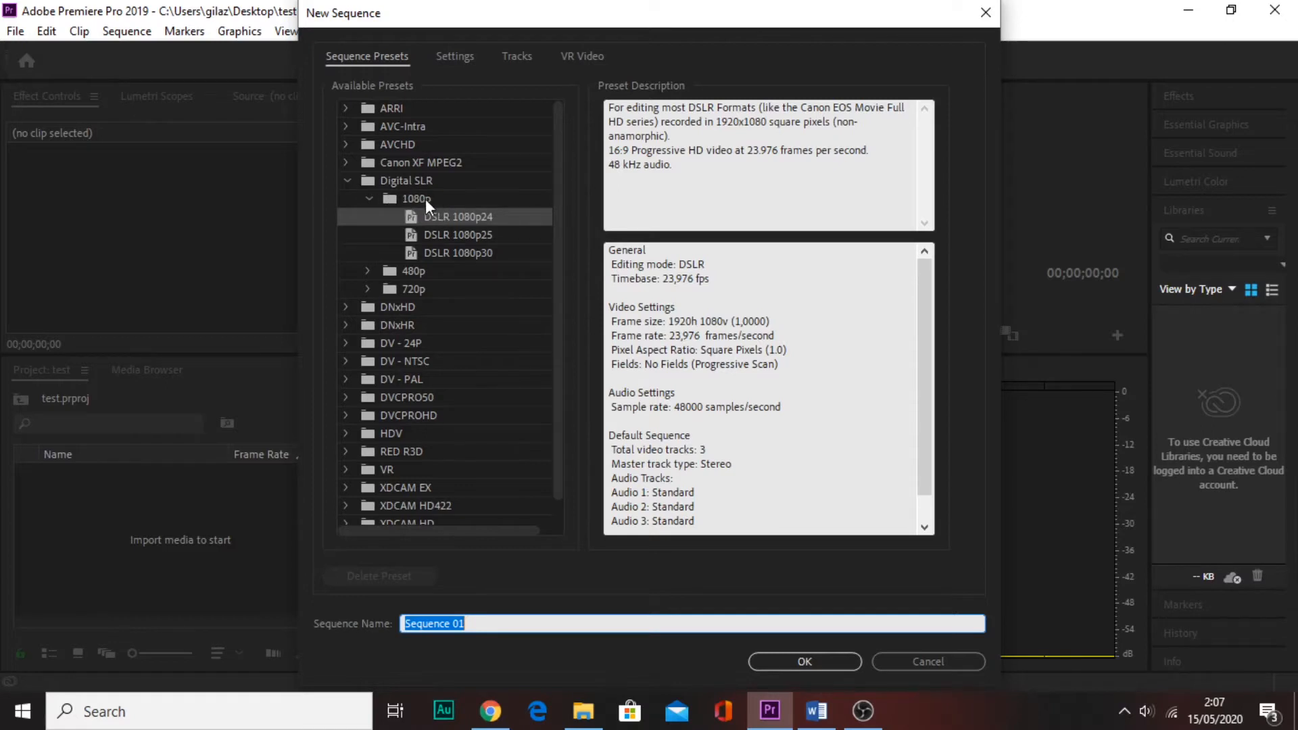
pyautogui.click(369, 269)
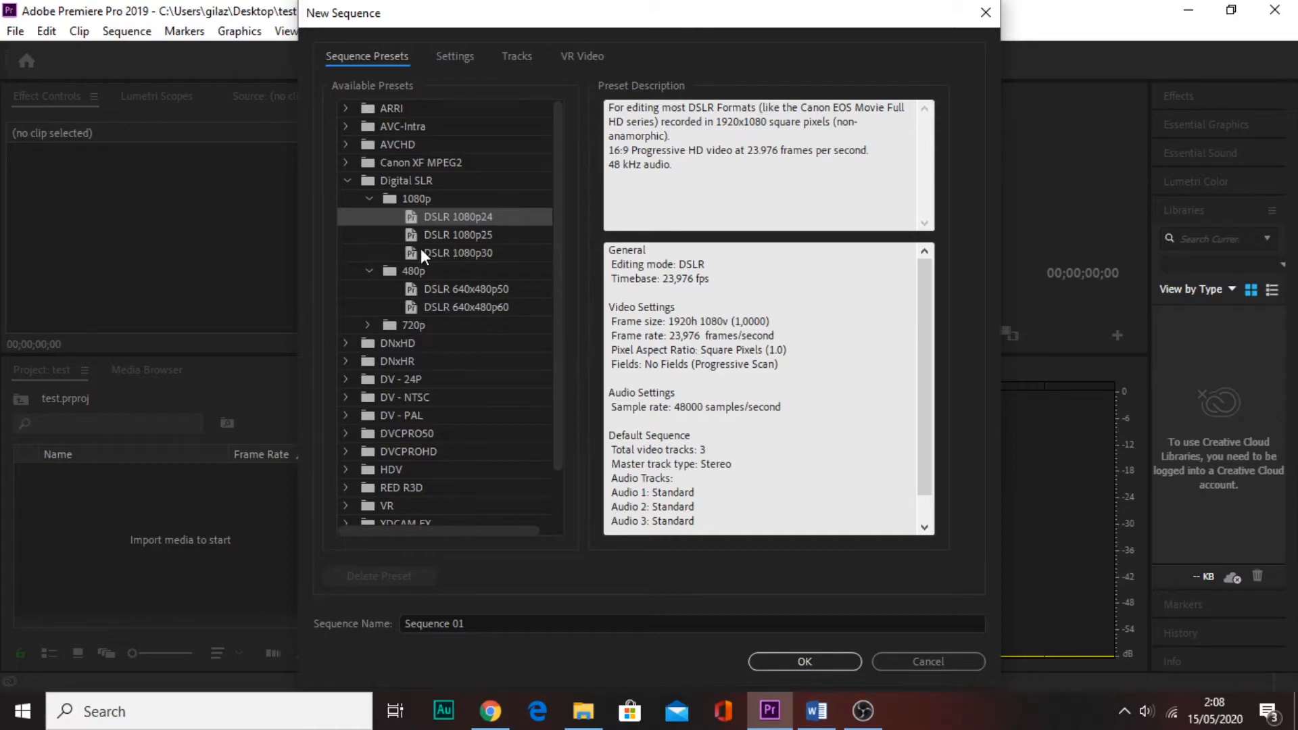
pyautogui.click(438, 254)
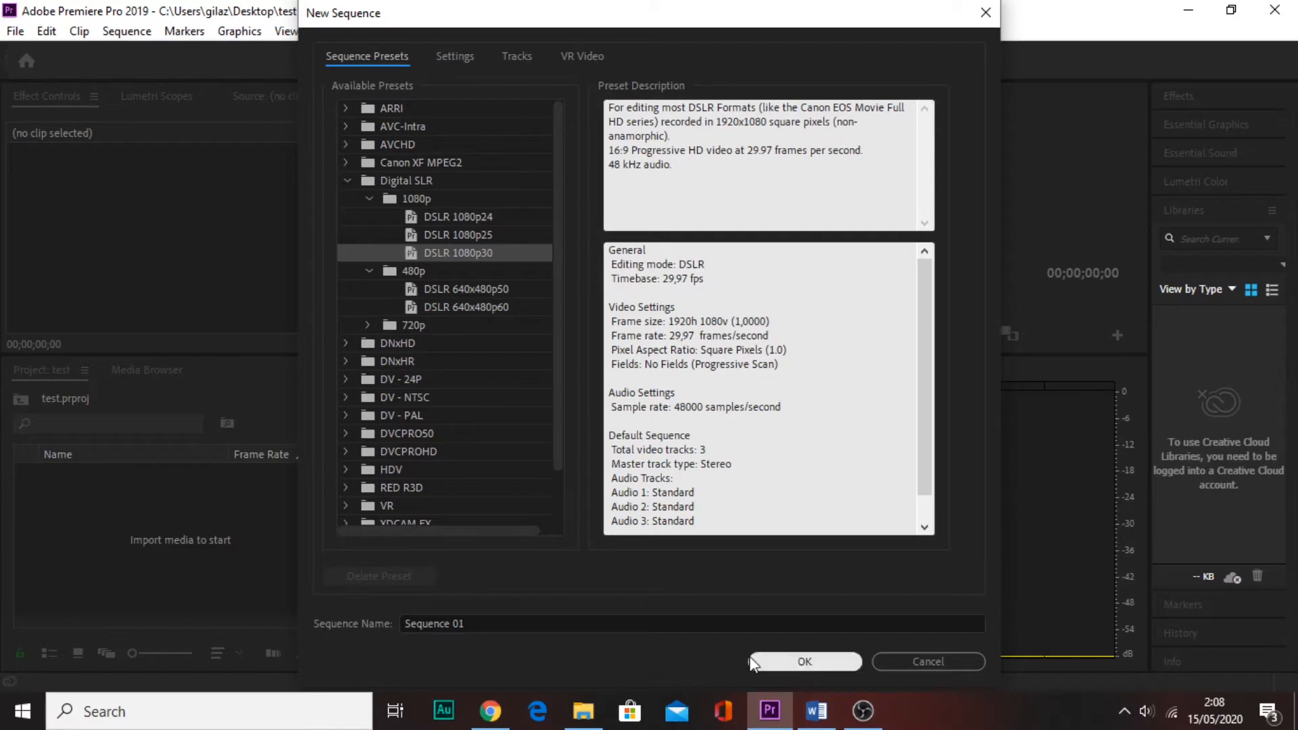
# Replace the default sequence name with test and create the sequence
pyautogui.click(489, 624)
pyautogui.write('tes')
pyautogui.press('BackSpace')
pyautogui.press('BackSpace')
pyautogui.press('BackSpace')
pyautogui.press('BackSpace')
pyautogui.press('BackSpace')
pyautogui.press('BackSpace')
pyautogui.press('BackSpace')
pyautogui.press('BackSpace')
pyautogui.press('BackSpace')
pyautogui.press('BackSpace')
pyautogui.press('BackSpace')
pyautogui.press('BackSpace')
pyautogui.press('BackSpace')
pyautogui.press('BackSpace')
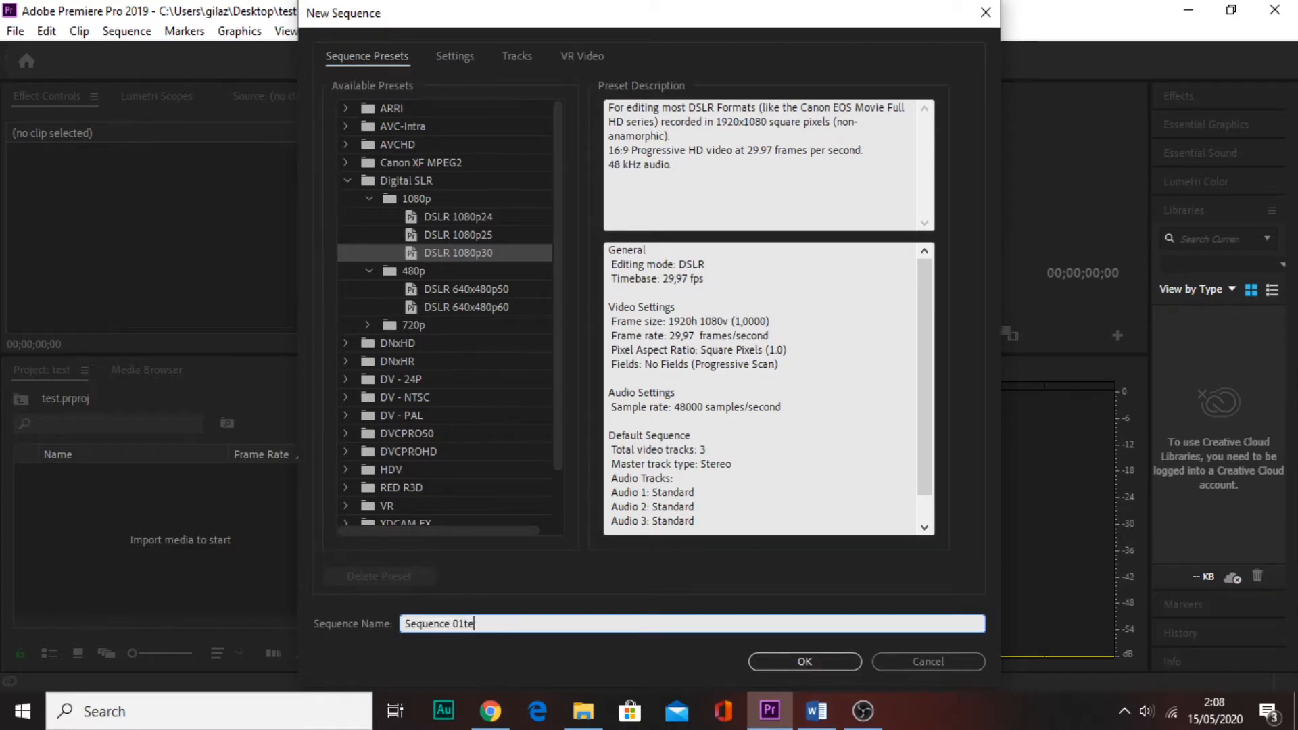
pyautogui.write('test')
pyautogui.click(794, 661)
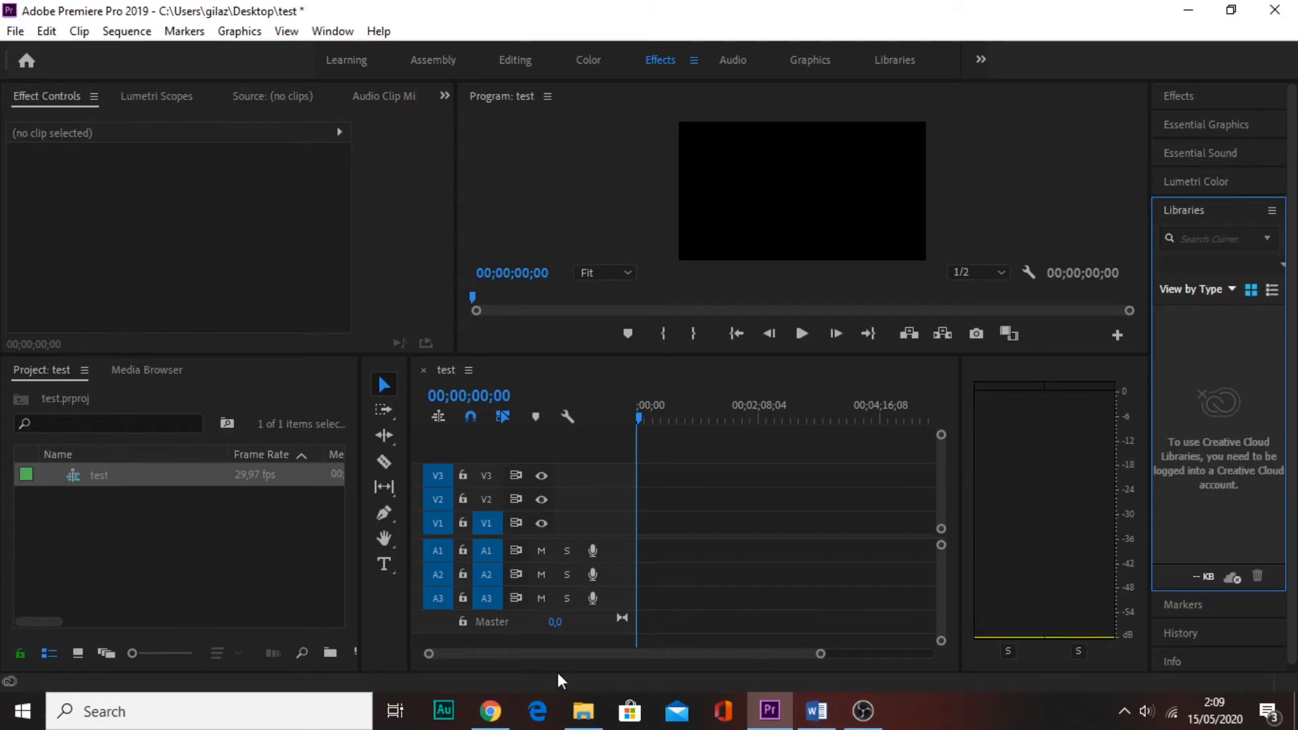
# Import the MP4 clip from the canon m50 folder on New Volume (E:) into the Premiere Pro project
pyautogui.click(583, 710)
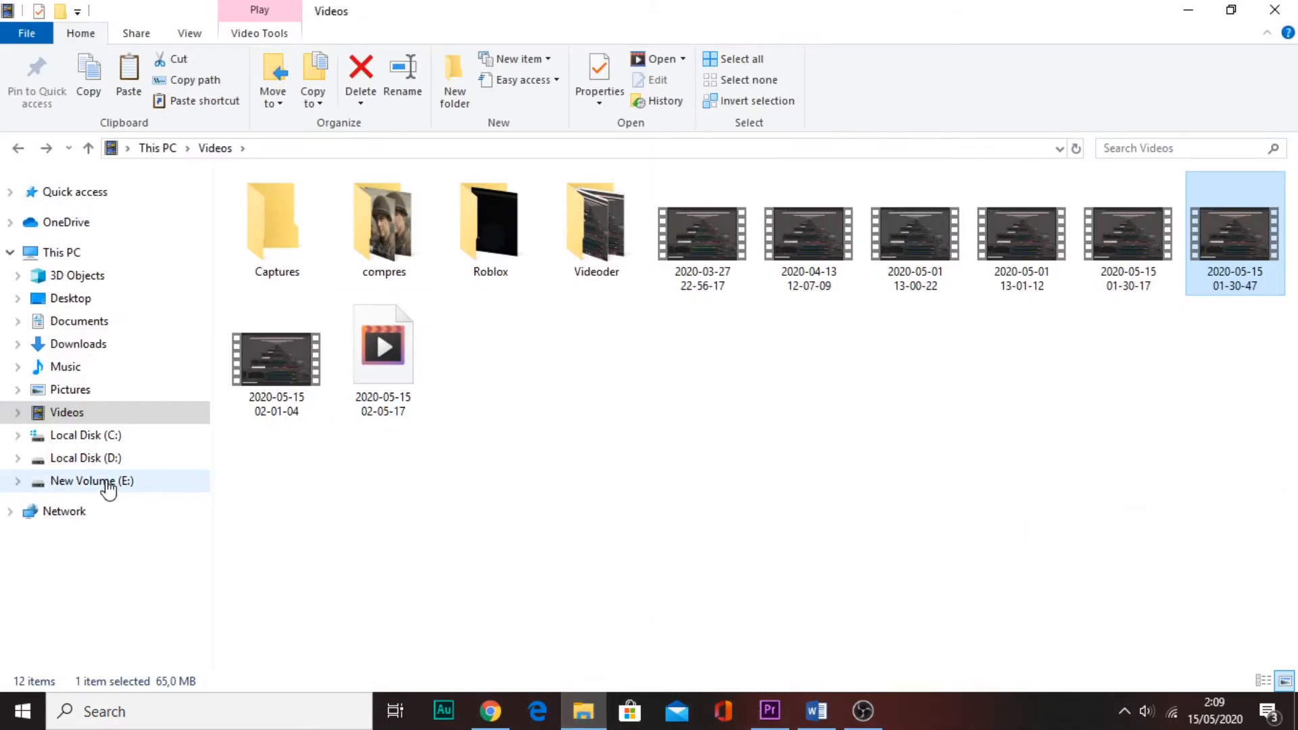
pyautogui.click(81, 460)
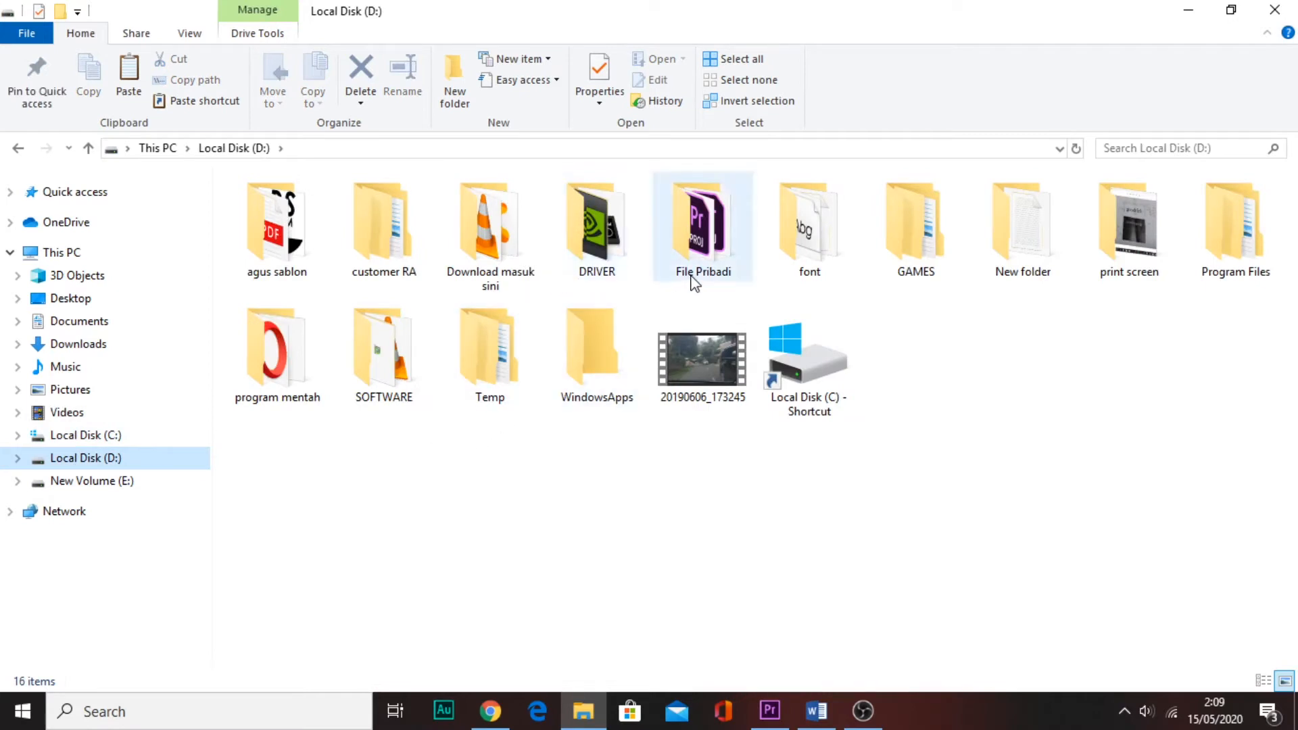
pyautogui.click(119, 482)
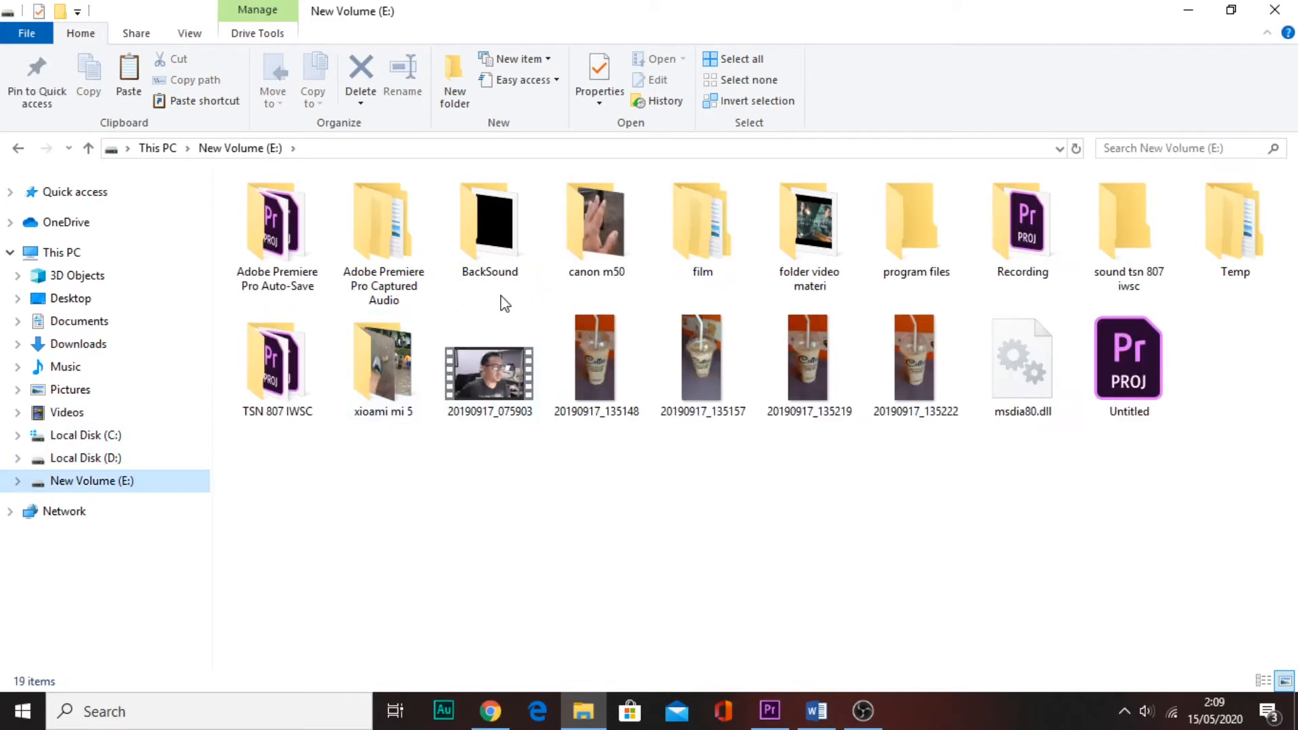
pyautogui.click(629, 257)
pyautogui.doubleClick(633, 260)
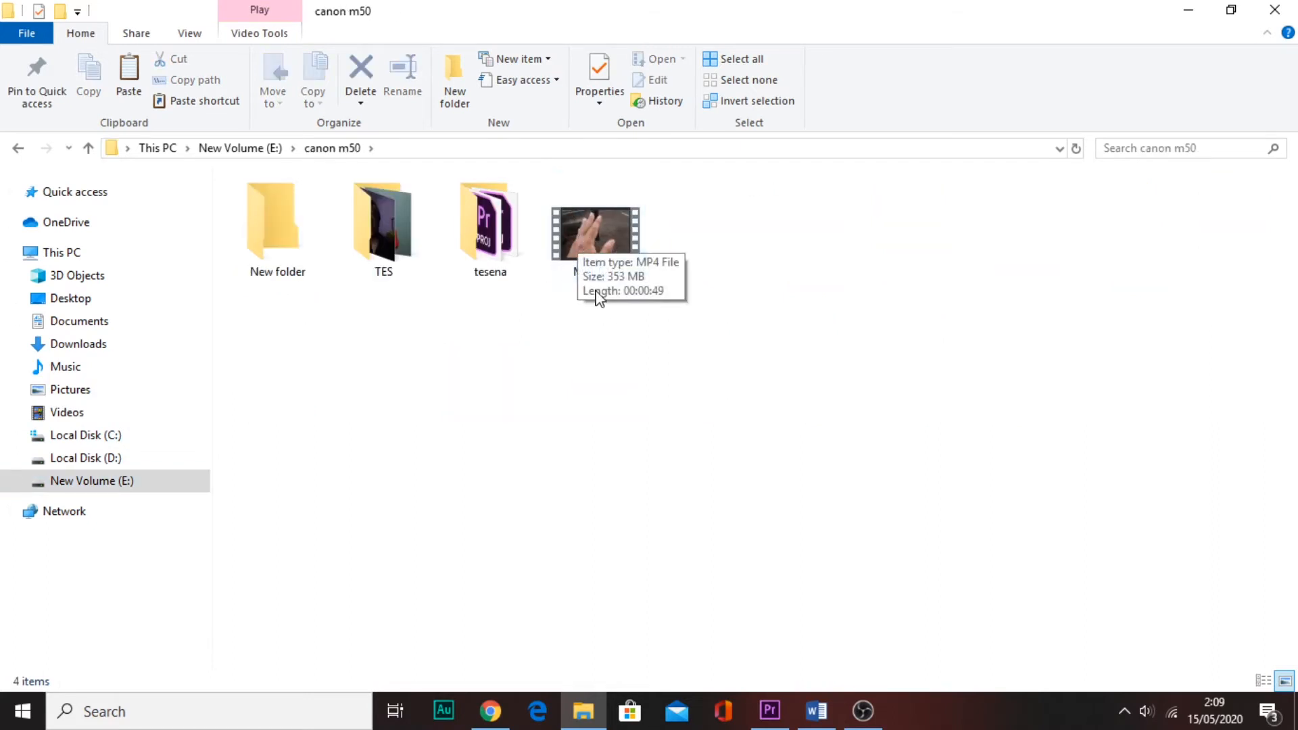
pyautogui.moveTo(596, 232); pyautogui.dragTo(124, 559)
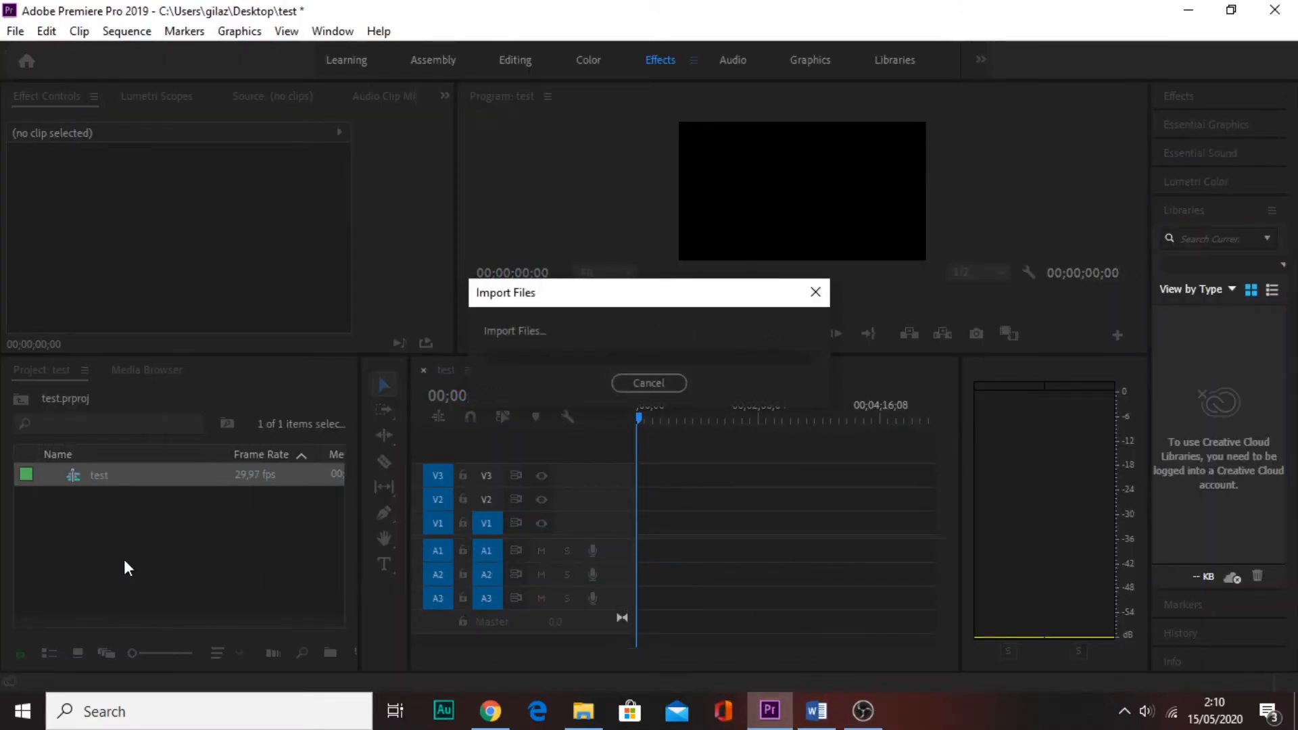
# Open MVI_0212.MP4 in the Source monitor, play it to about 22 seconds with the speaker volume at 13, and stop
pyautogui.doubleClick(76, 501)
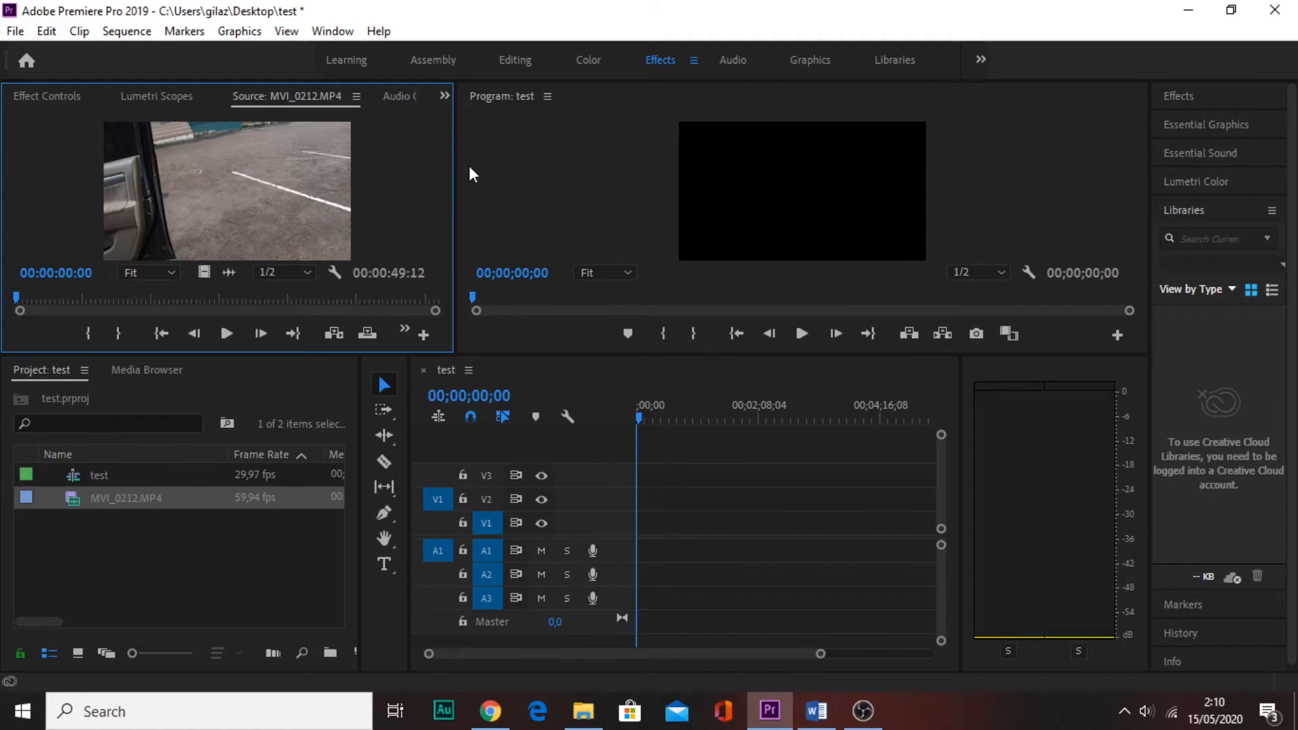
pyautogui.moveTo(454, 203); pyautogui.dragTo(379, 211)
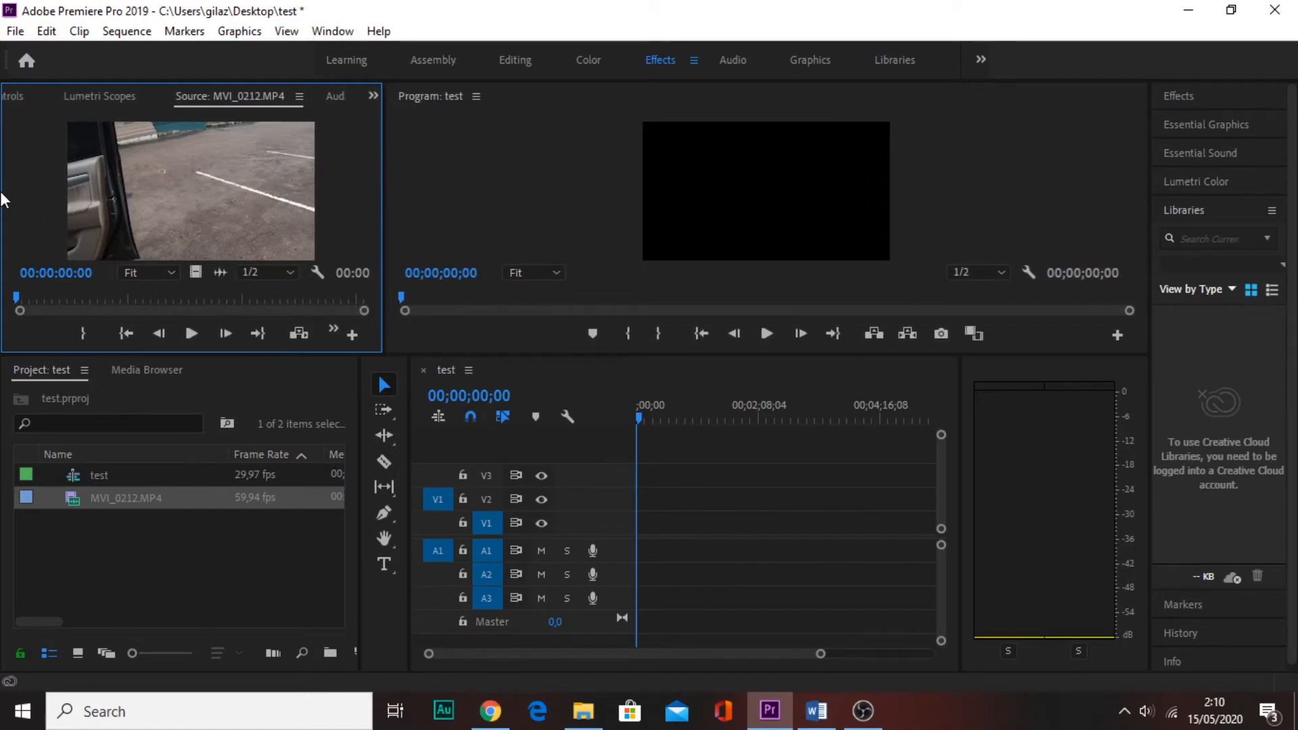
pyautogui.moveTo(383, 240); pyautogui.dragTo(456, 245)
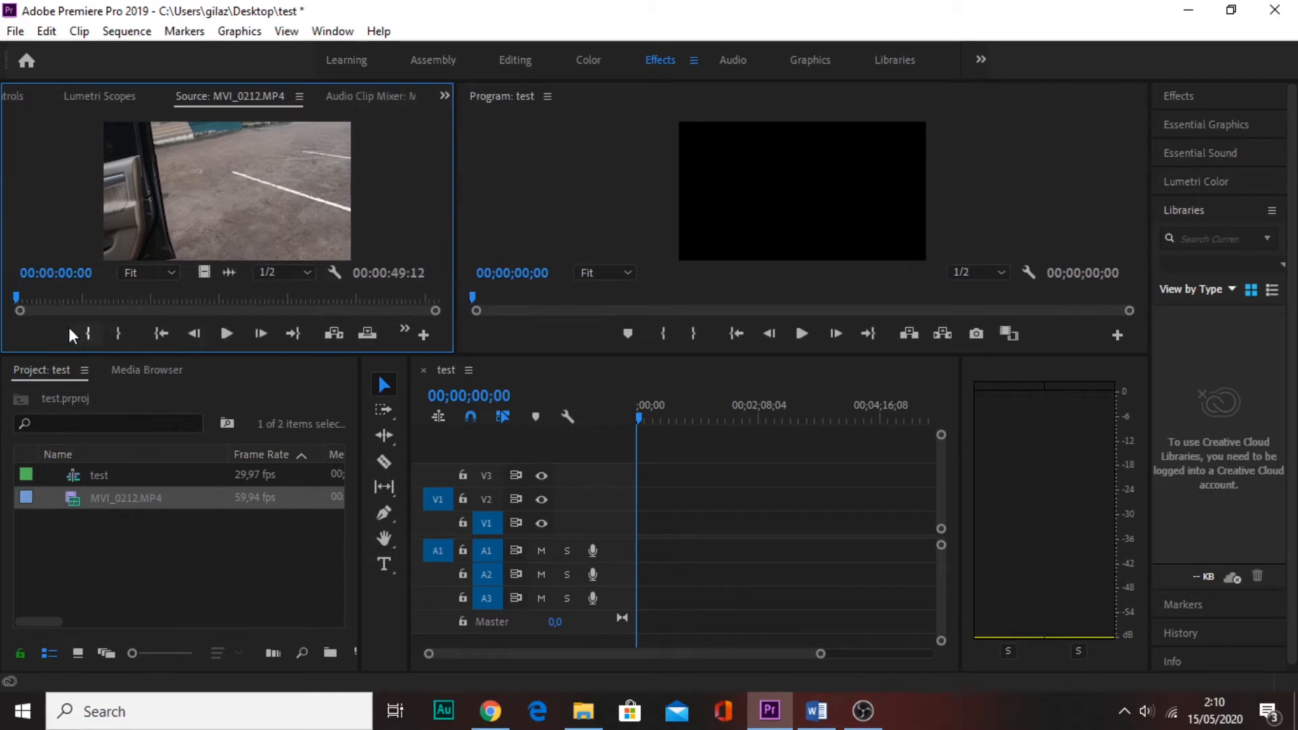
pyautogui.click(225, 338)
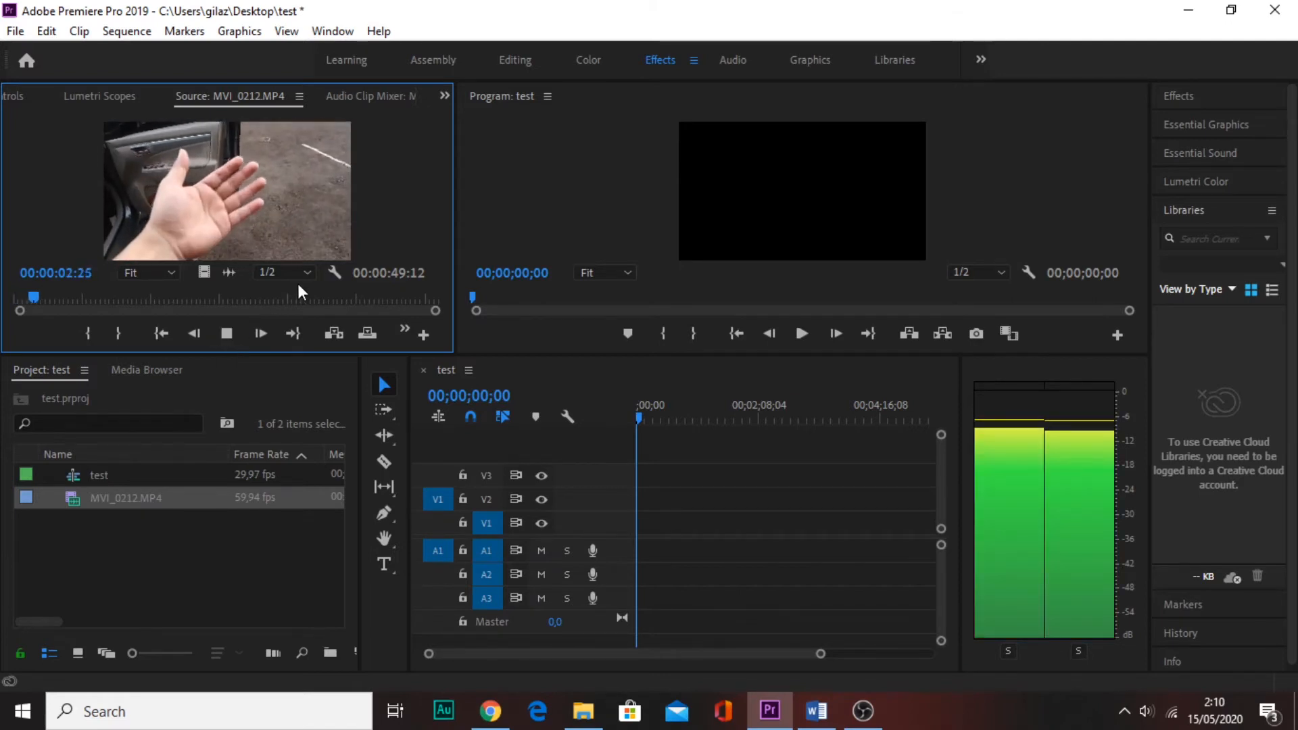
pyautogui.click(1147, 711)
pyautogui.moveTo(1067, 669); pyautogui.dragTo(1050, 669)
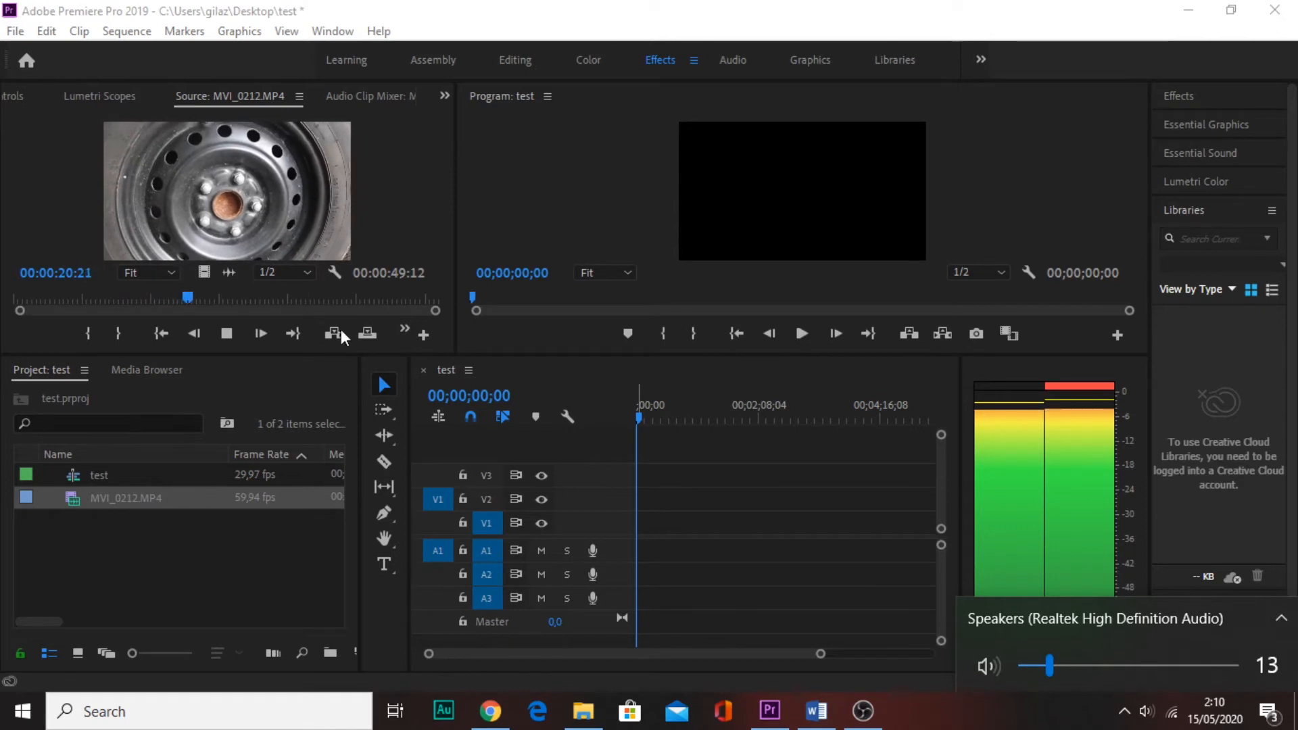
pyautogui.click(230, 327)
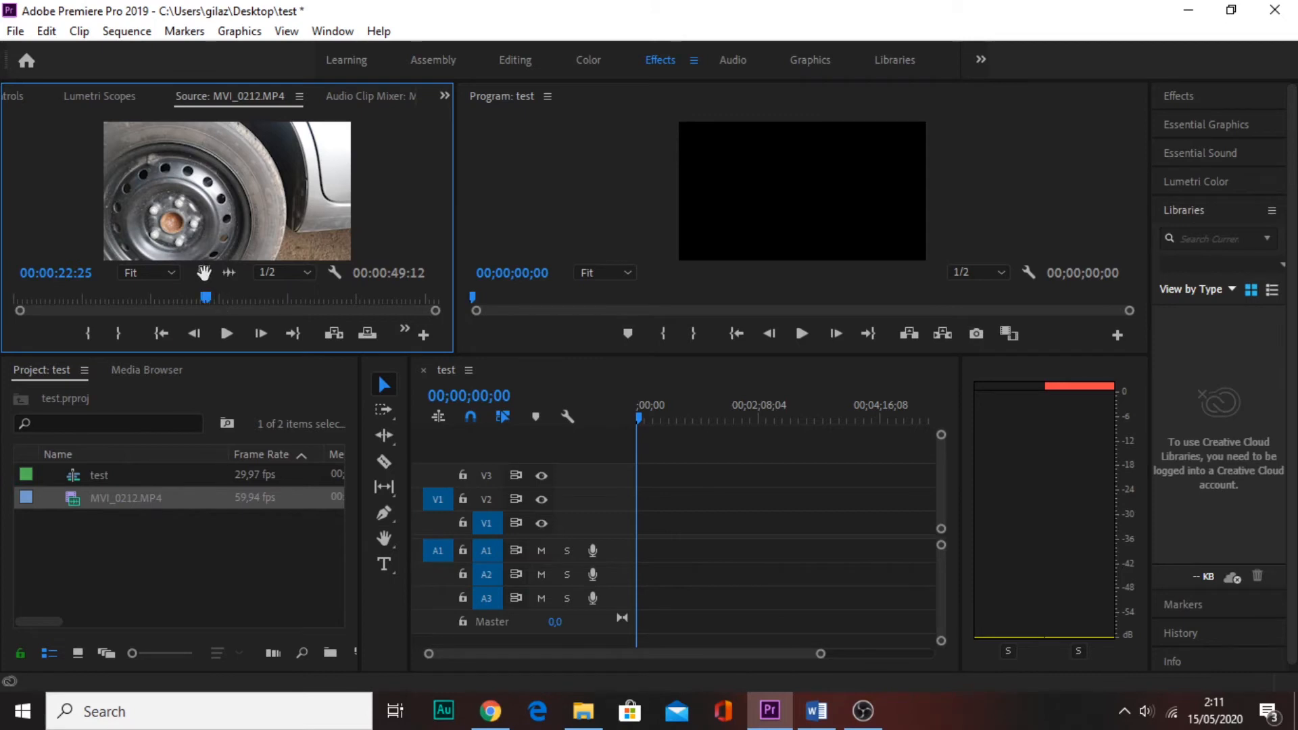
# Place only the video of MVI_0212.MP4 at the start of track V1, keeping the existing sequence settings
pyautogui.moveTo(646, 412); pyautogui.dragTo(640, 524)
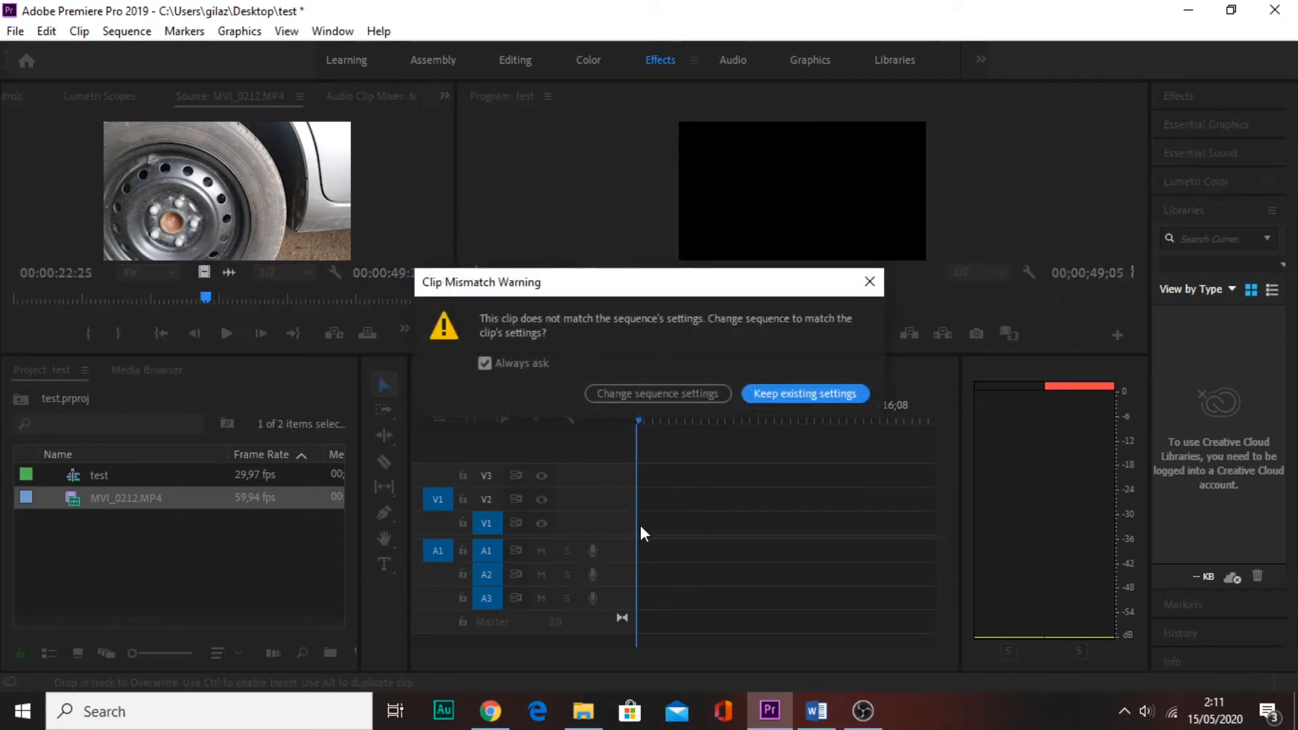
pyautogui.click(805, 393)
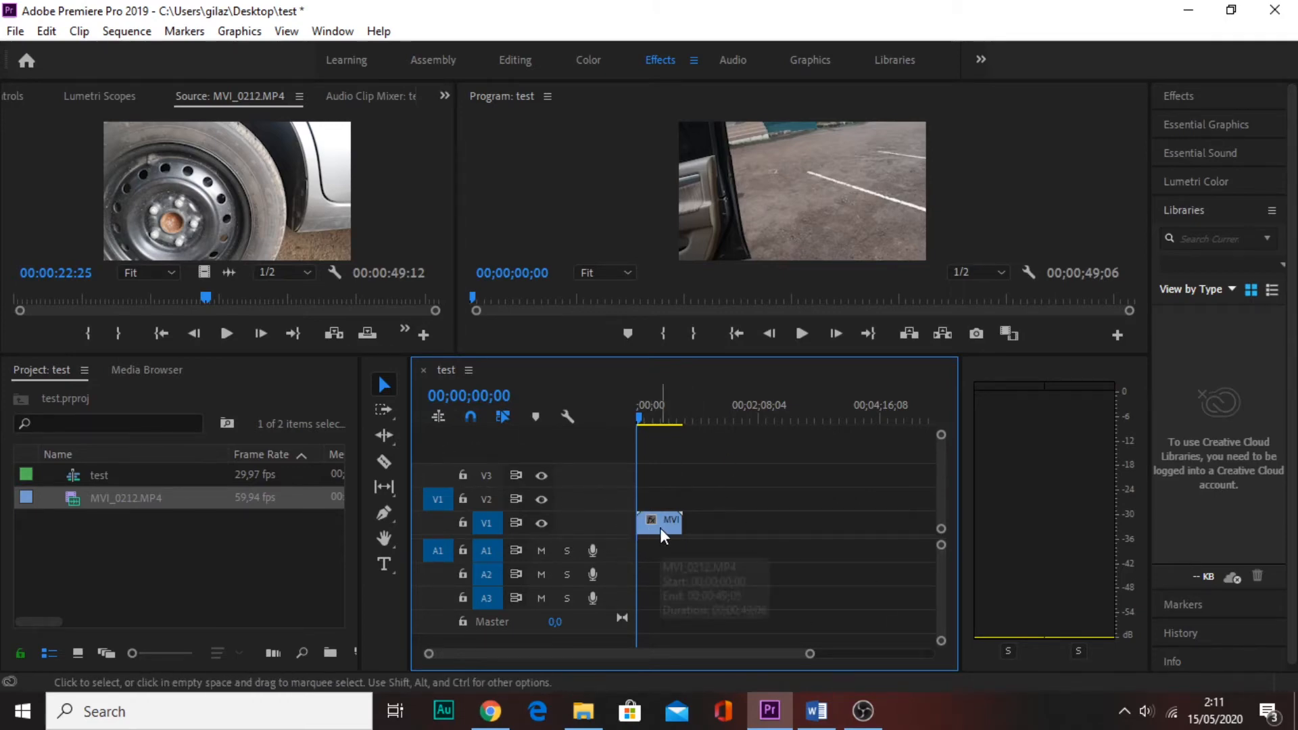
# Play the sequence to about 16 seconds, make the monitor area taller, and select the clip on V1
pyautogui.click(803, 333)
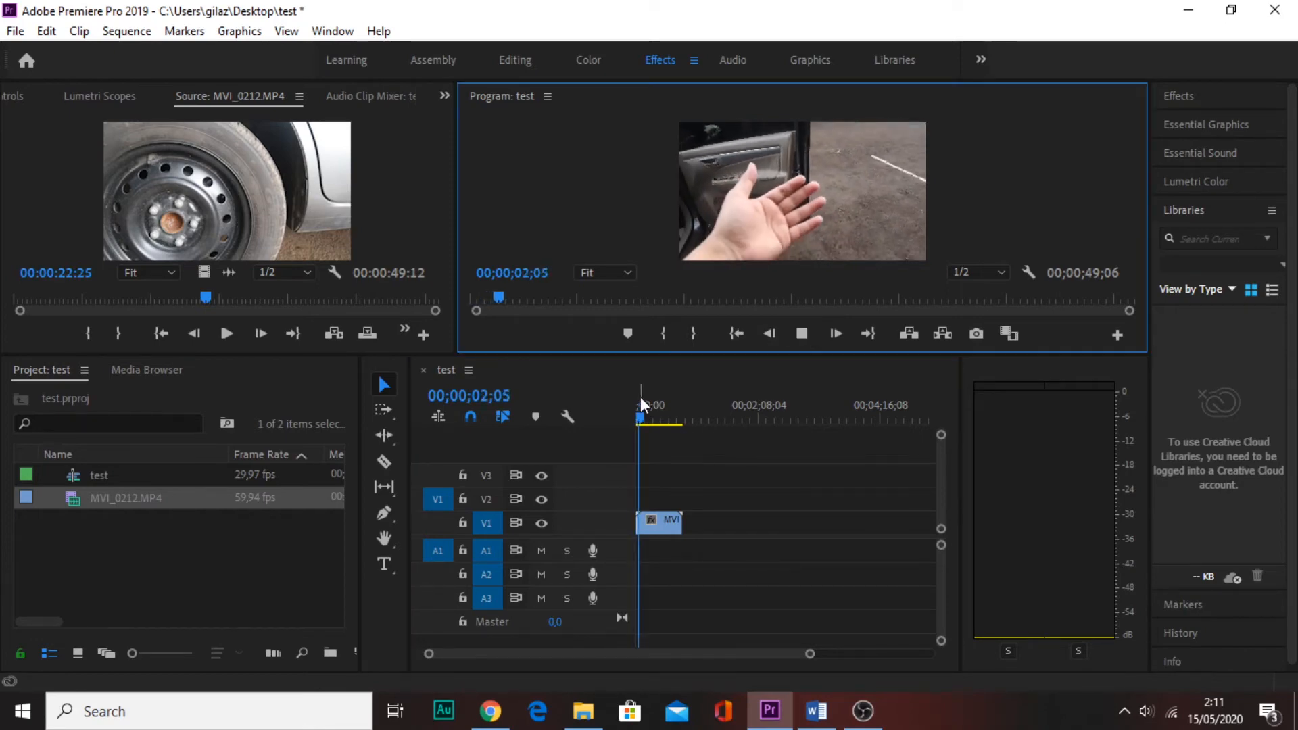
pyautogui.moveTo(664, 357); pyautogui.dragTo(664, 417)
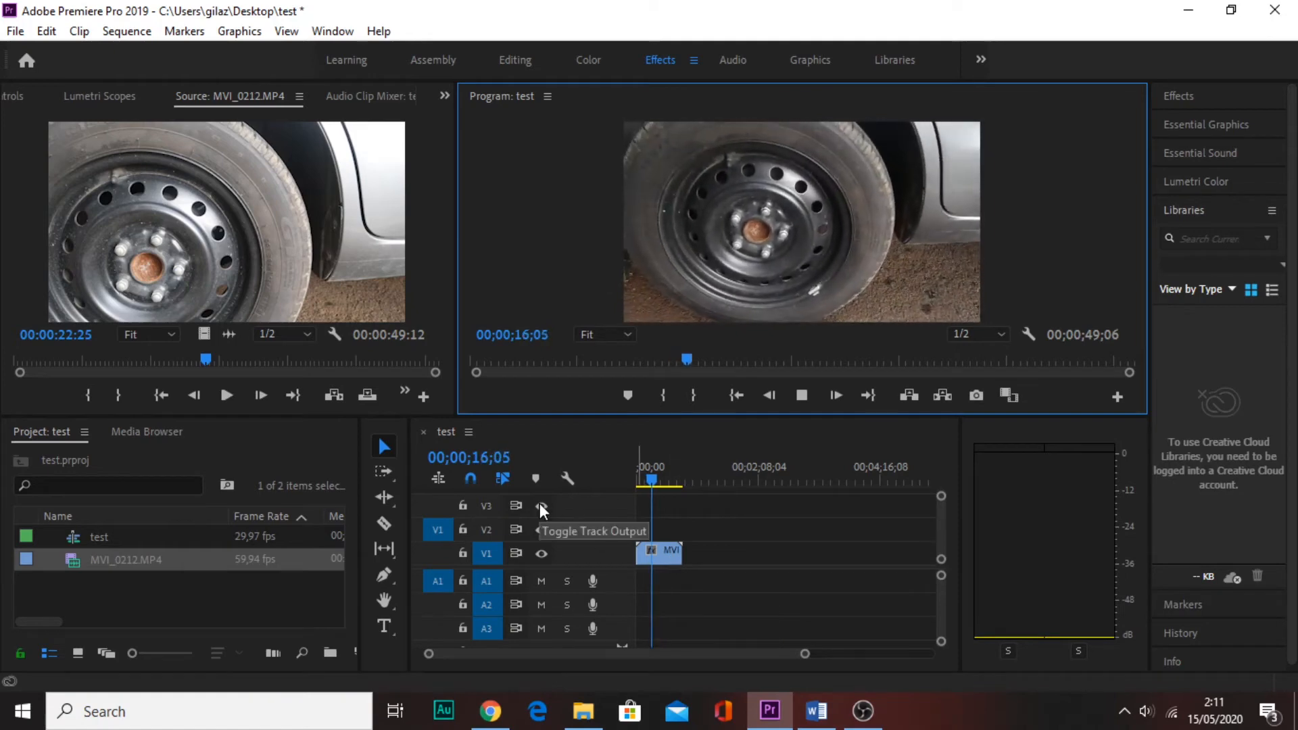
pyautogui.click(660, 551)
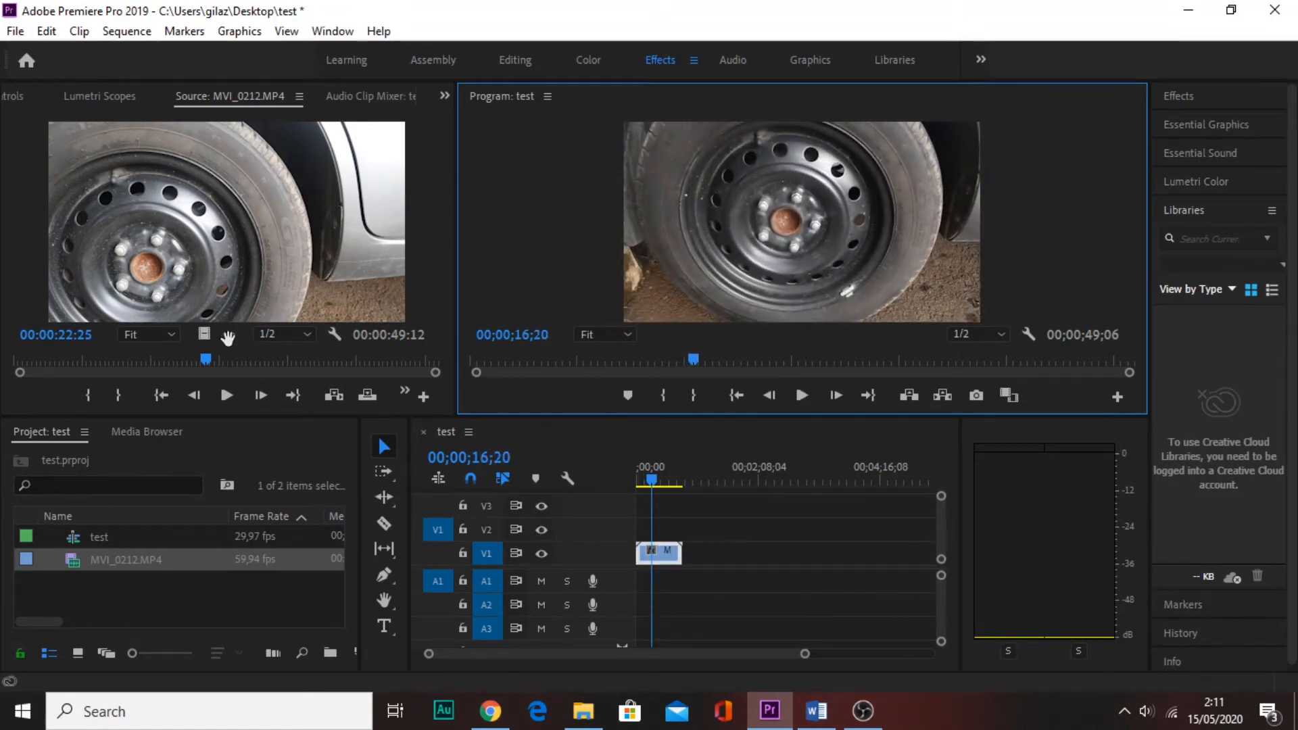
# Place only the audio of MVI_0212.MP4 at the start of track A1, aligned with the video clip
pyautogui.click(229, 337)
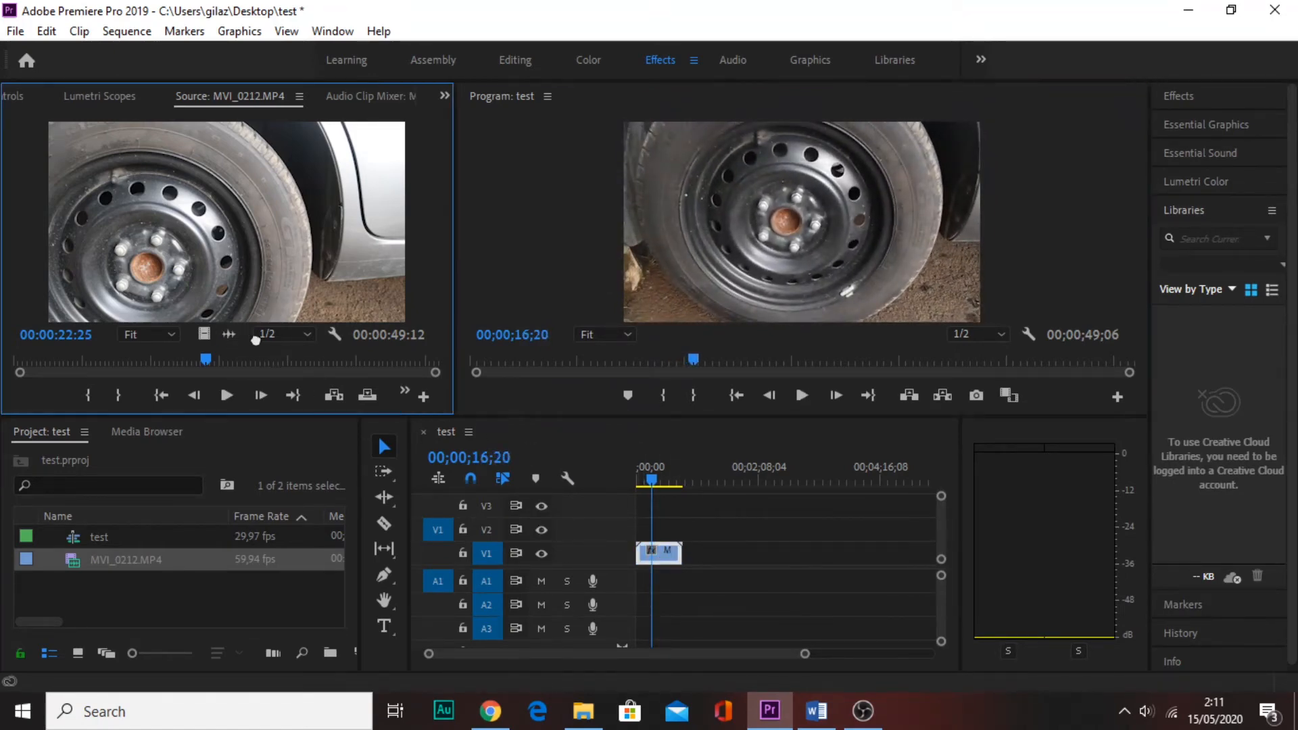
pyautogui.moveTo(367, 395); pyautogui.dragTo(638, 587)
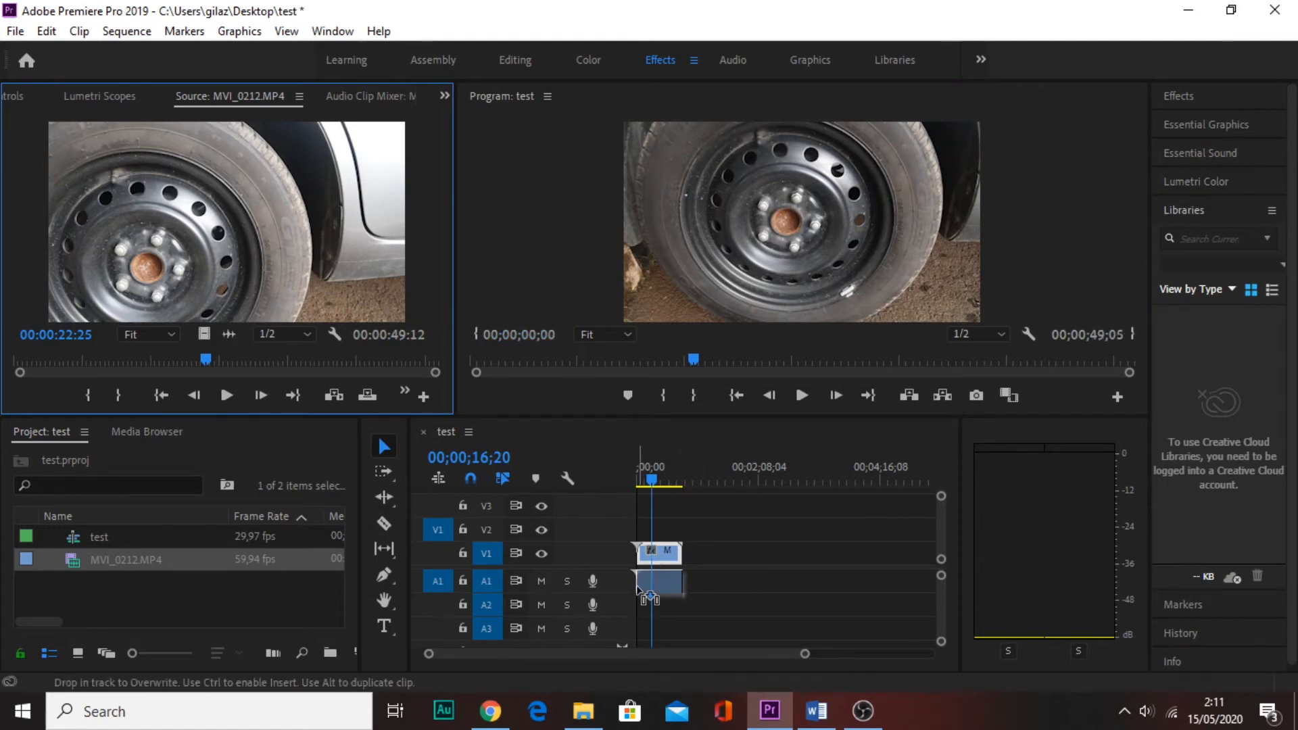
pyautogui.moveTo(637, 589); pyautogui.dragTo(640, 587)
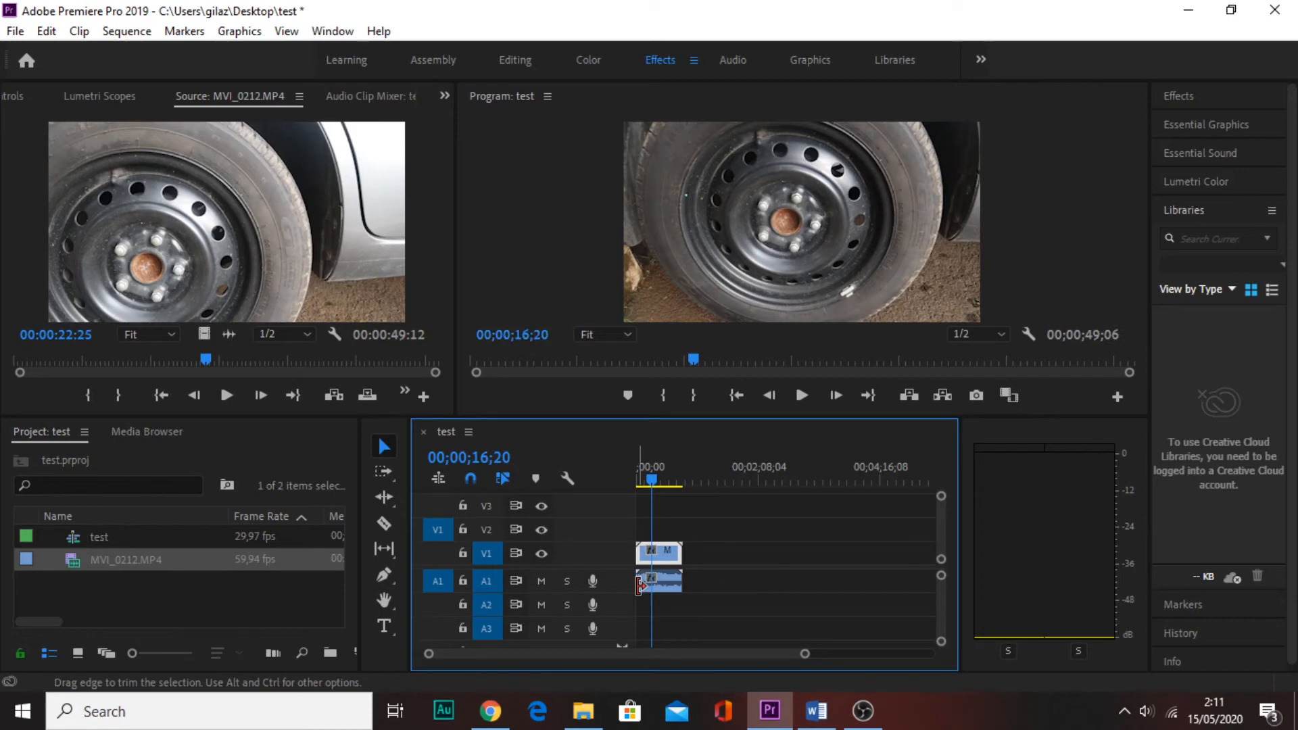
# Play the sequence from the beginning to about 8 seconds to check picture and sound together
pyautogui.moveTo(656, 476); pyautogui.dragTo(640, 484)
pyautogui.click(802, 395)
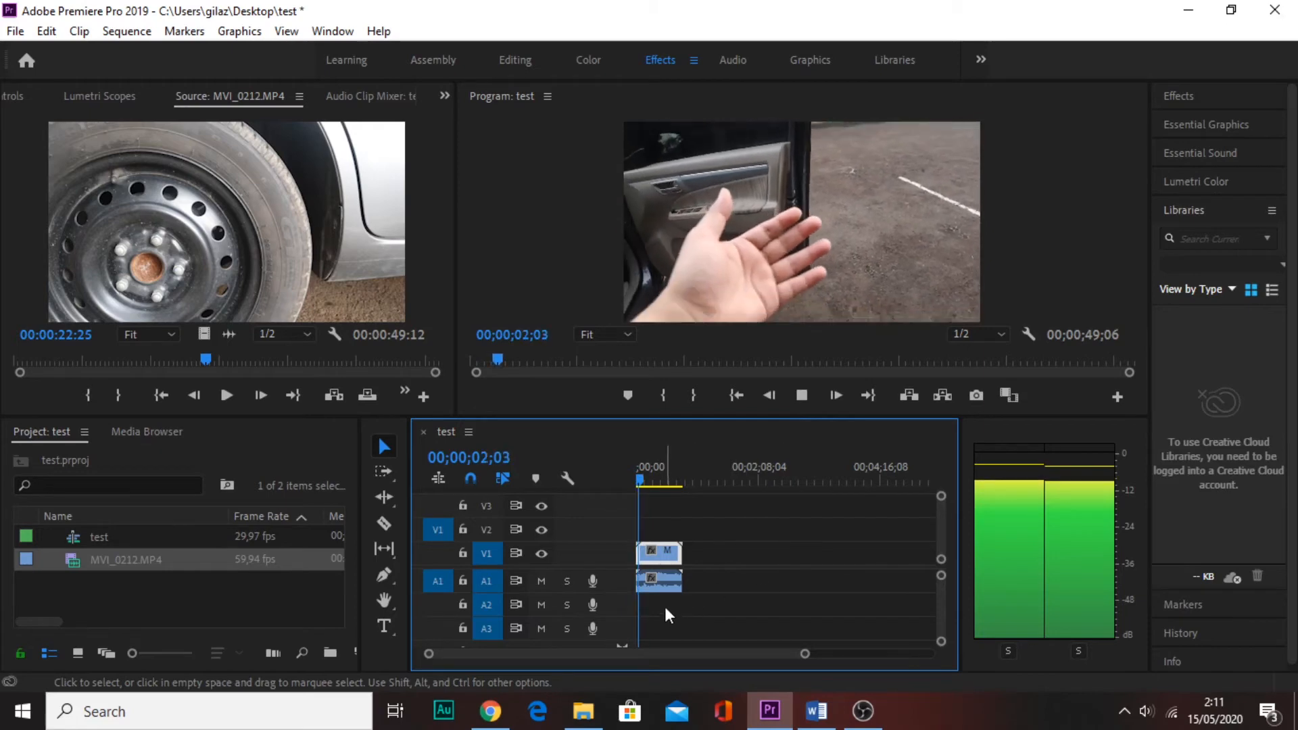
pyautogui.press('=')
pyautogui.press('=')
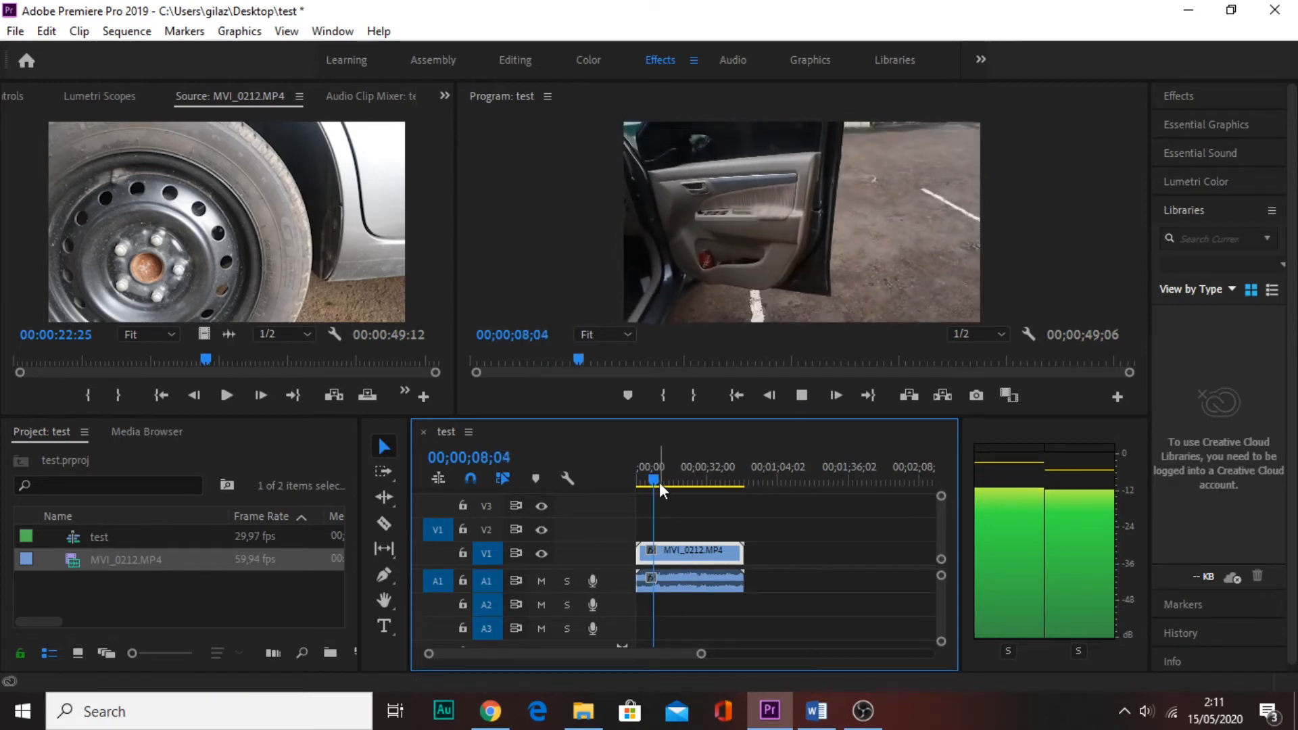
pyautogui.press('space')
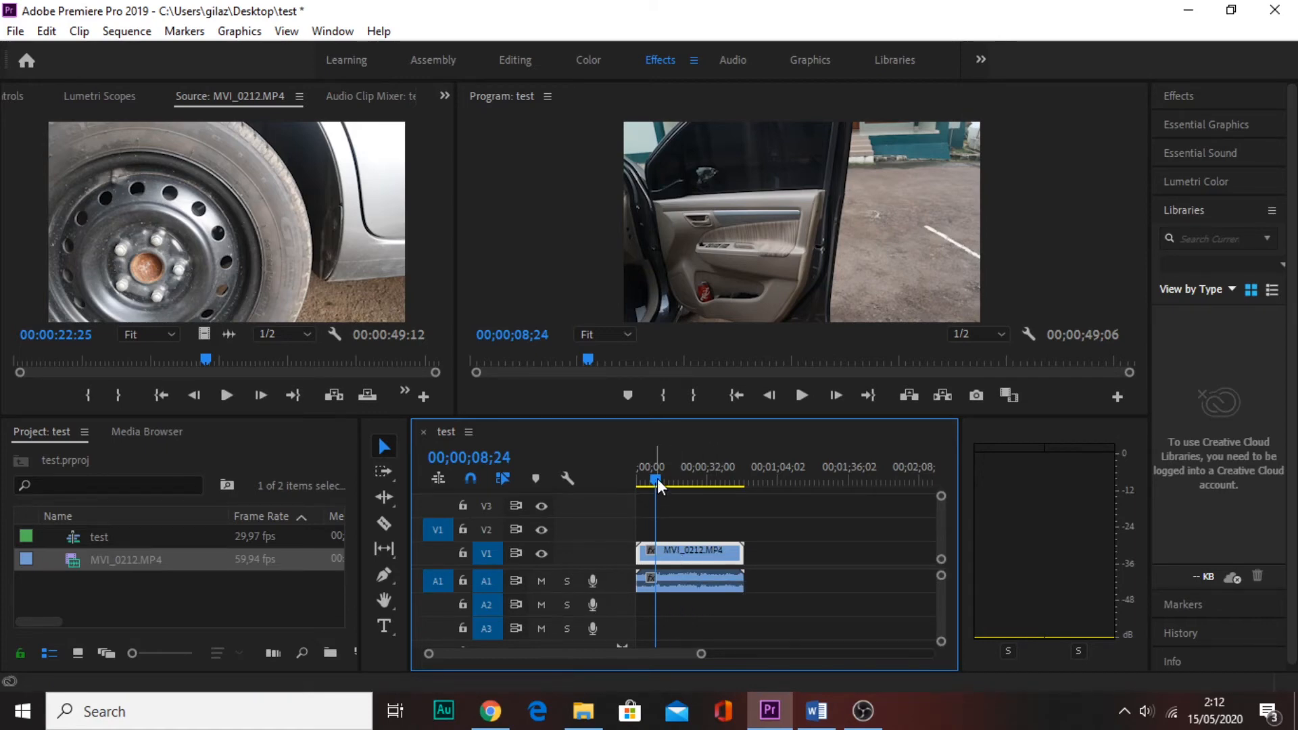
# Mark an In point at 00:00:05:39 in the source clip MVI_0212.MP4
pyautogui.moveTo(657, 477); pyautogui.dragTo(659, 477)
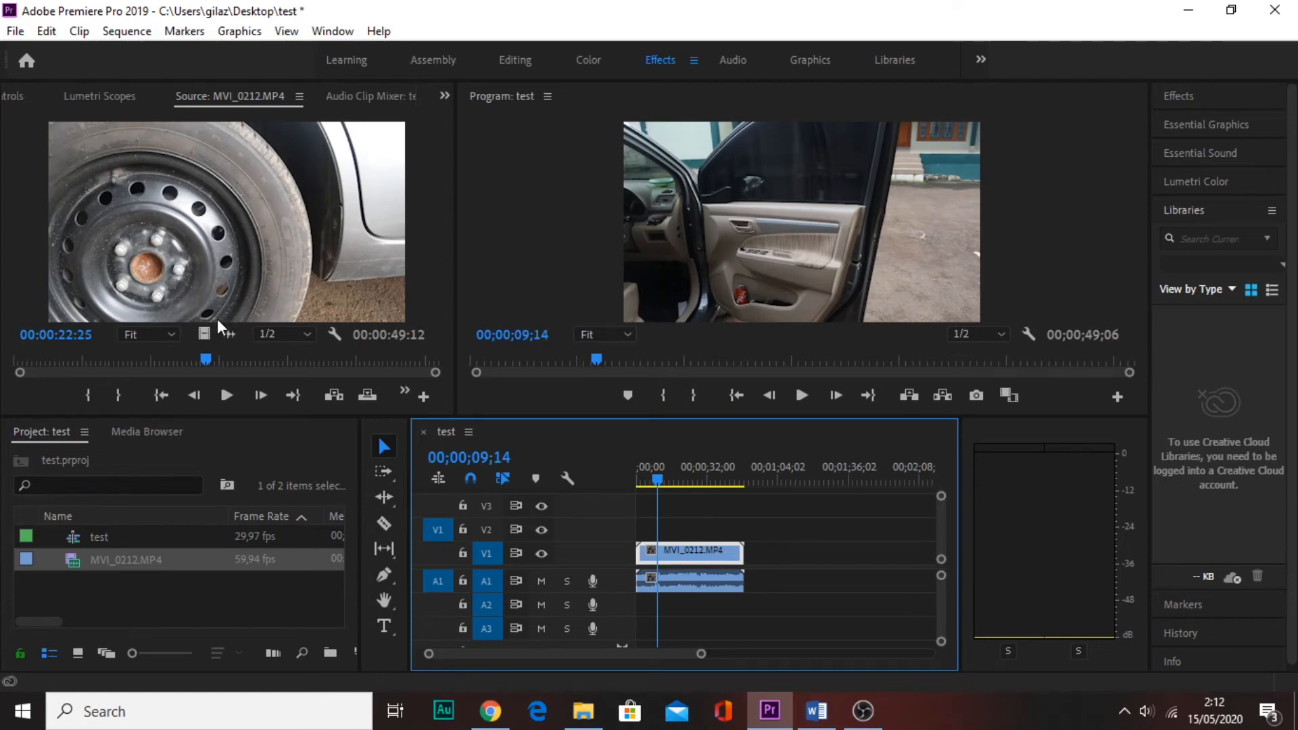
pyautogui.moveTo(190, 360); pyautogui.dragTo(67, 376)
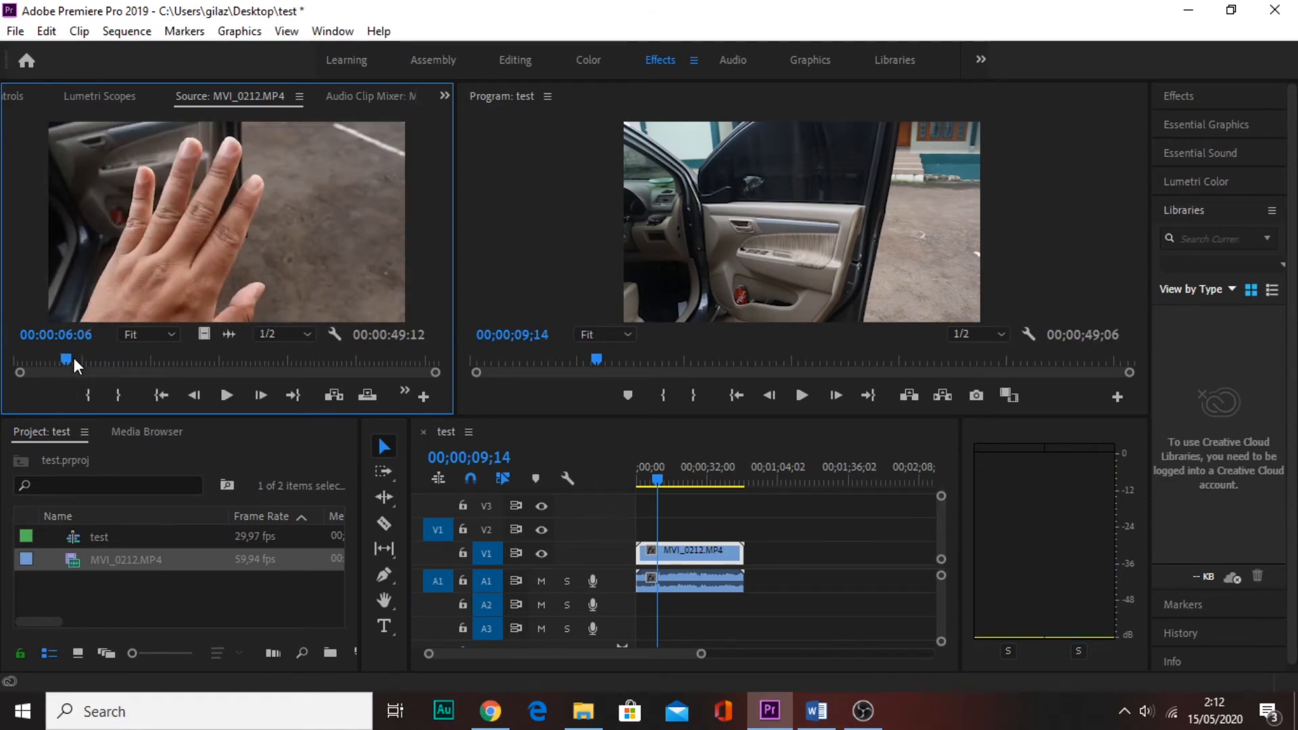
pyautogui.moveTo(66, 358)
pyautogui.mouseDown()
pyautogui.moveTo(201, 365)
pyautogui.moveTo(62, 360)
pyautogui.mouseUp()
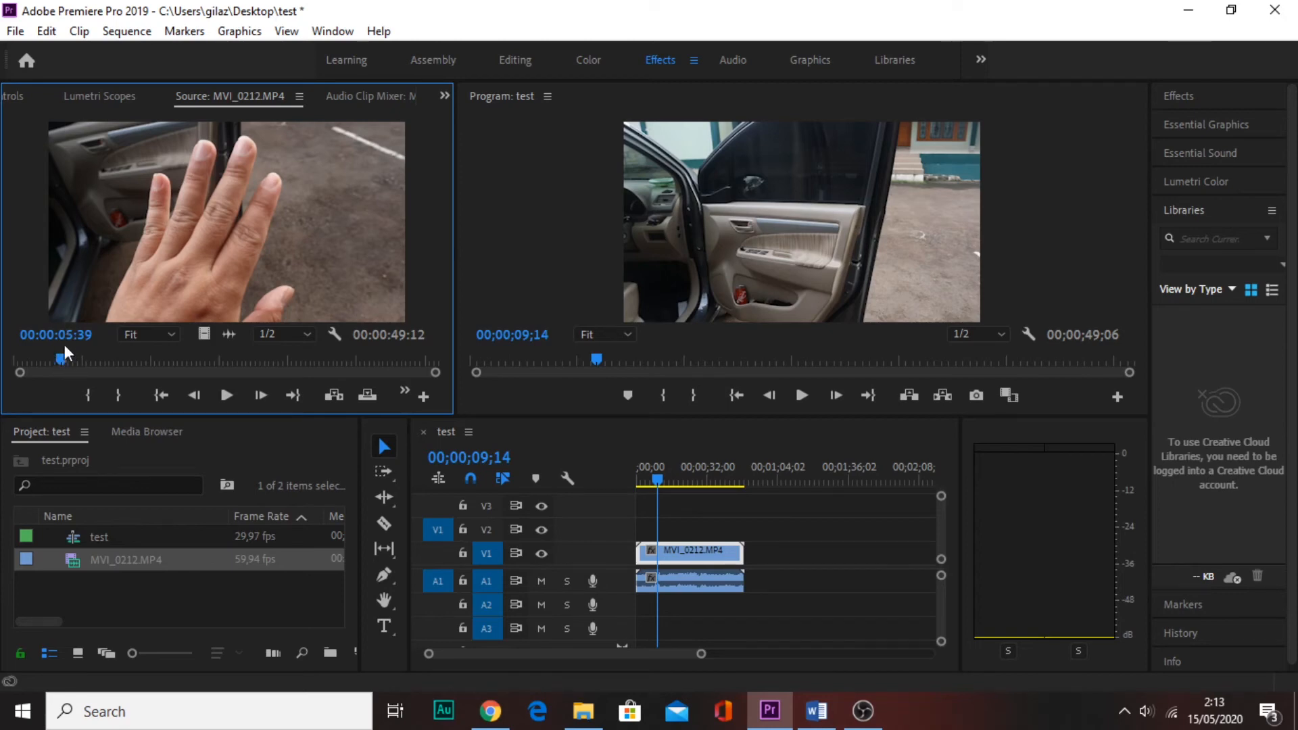
pyautogui.click(89, 398)
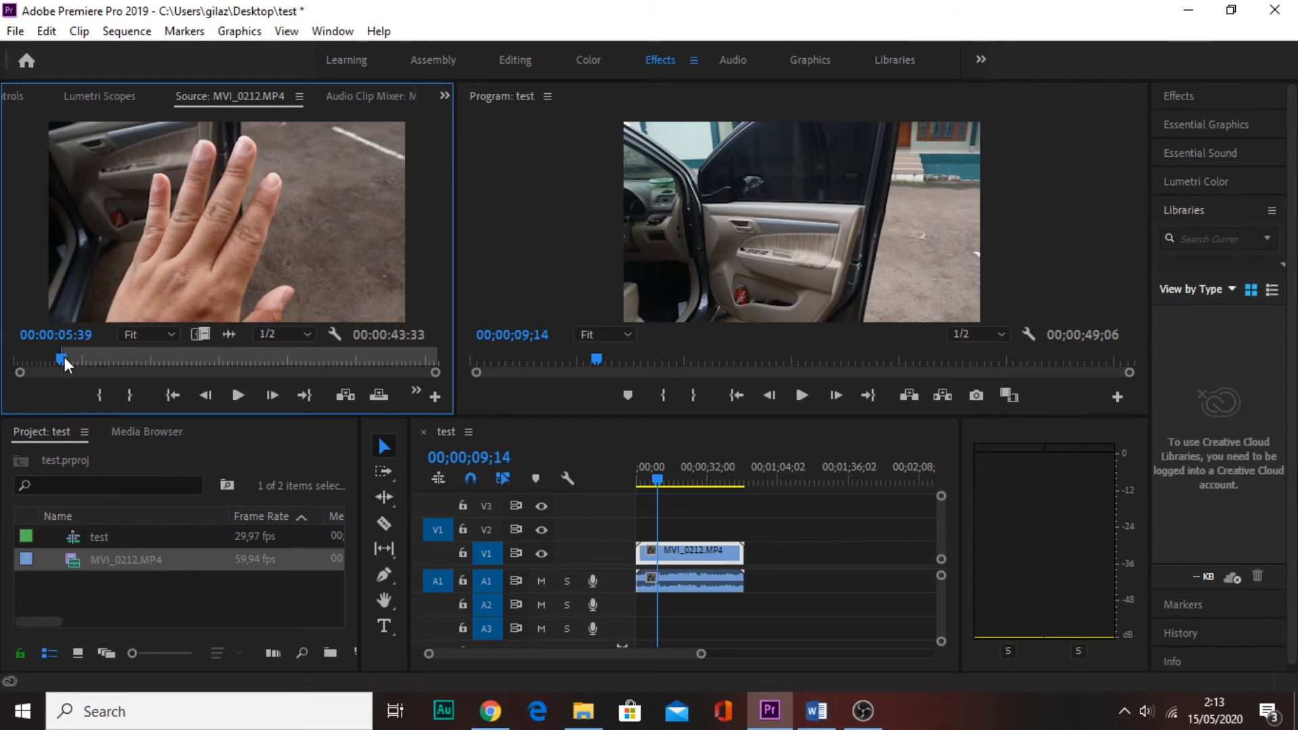
# Play the source clip from the In point and mark an Out point at about 00:00:08:12
pyautogui.press('space')
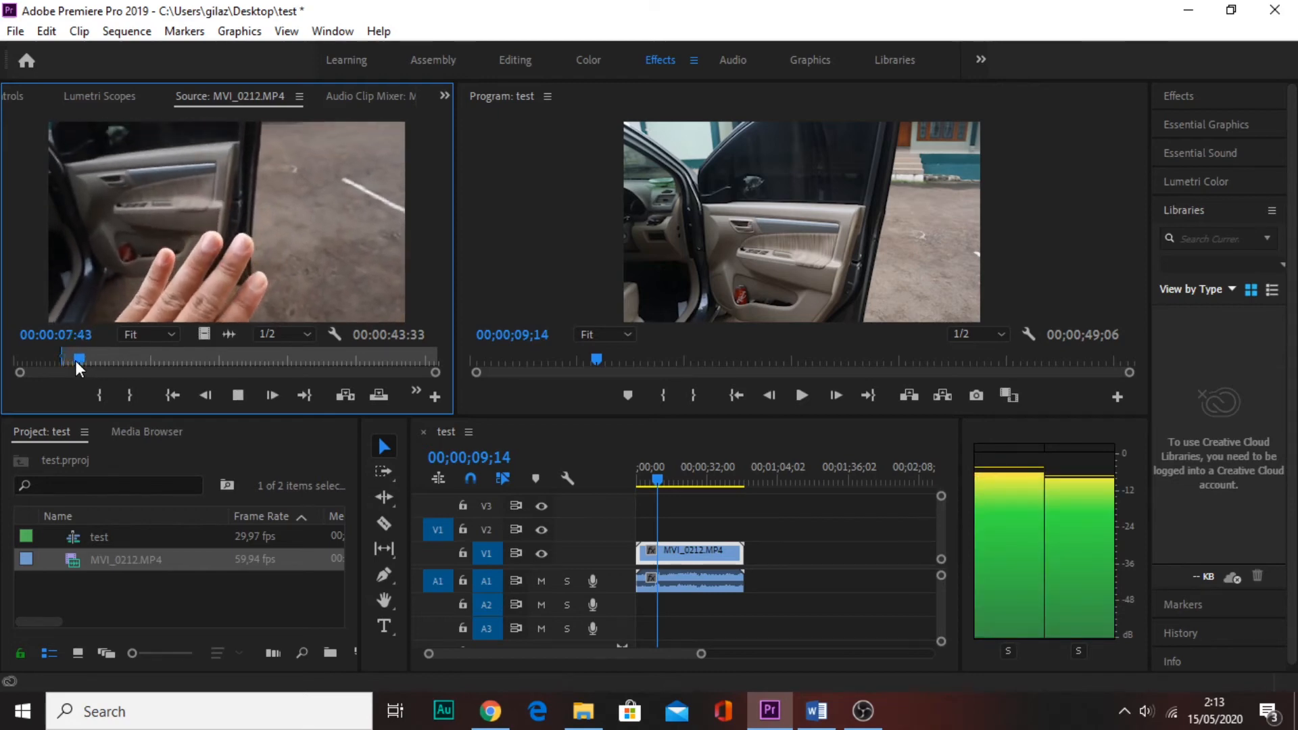
pyautogui.moveTo(78, 359); pyautogui.dragTo(86, 363)
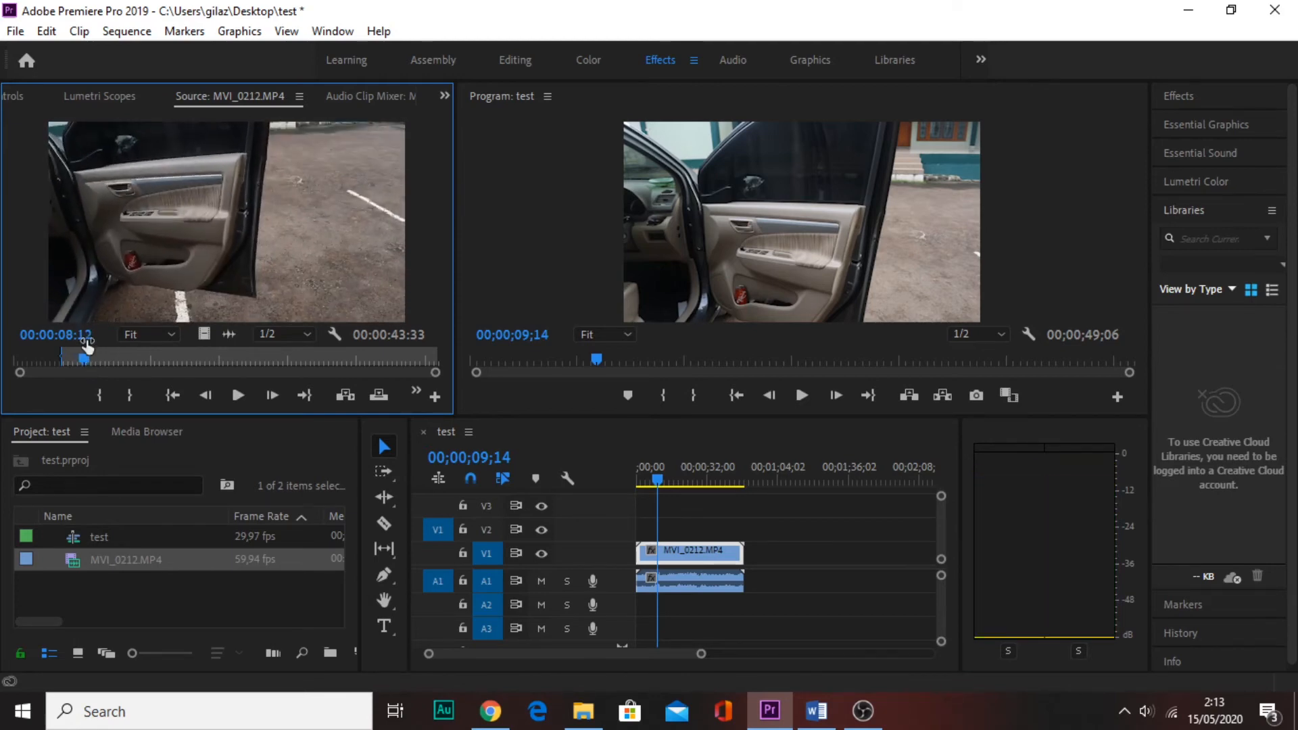
pyautogui.moveTo(88, 355)
pyautogui.mouseDown()
pyautogui.moveTo(72, 360)
pyautogui.moveTo(84, 363)
pyautogui.mouseUp()
pyautogui.click(127, 395)
# Check the marked source range and place only its video on V1 at about 00;01;06, beyond the first clip
pyautogui.moveTo(81, 362); pyautogui.dragTo(68, 371)
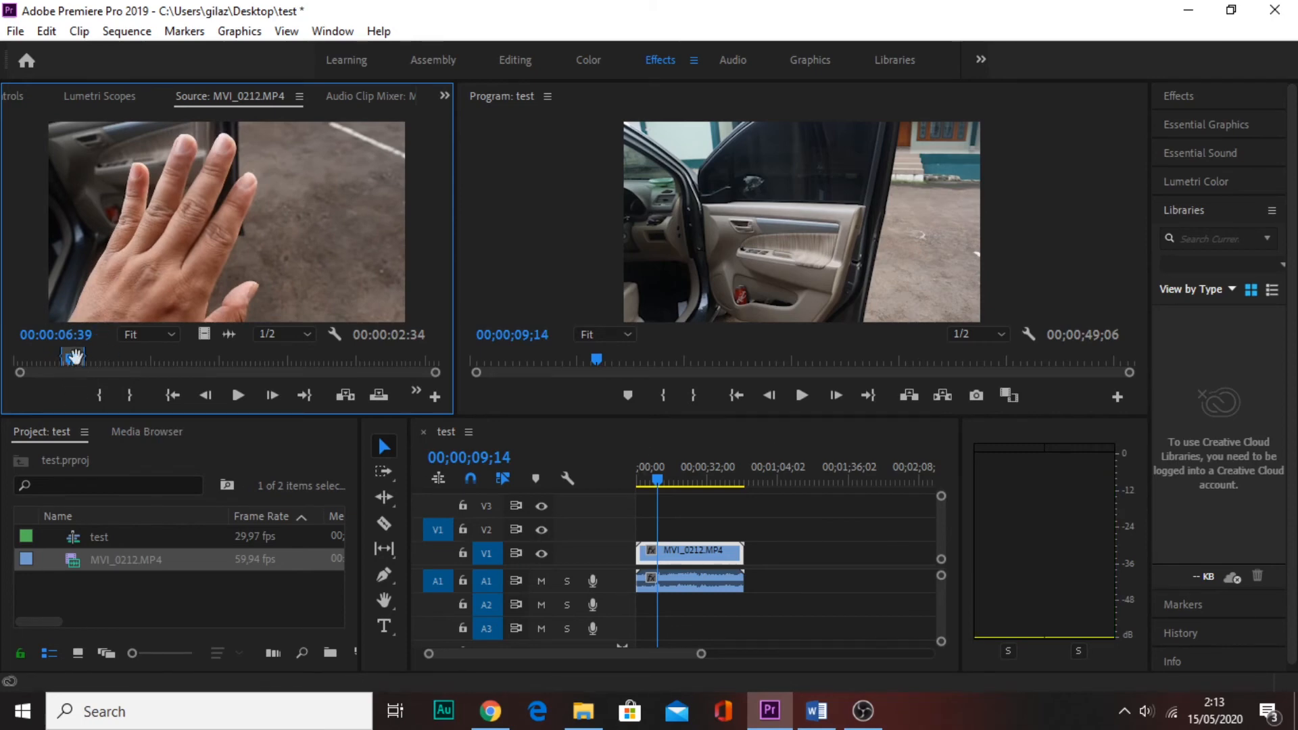
pyautogui.moveTo(70, 358); pyautogui.dragTo(60, 363)
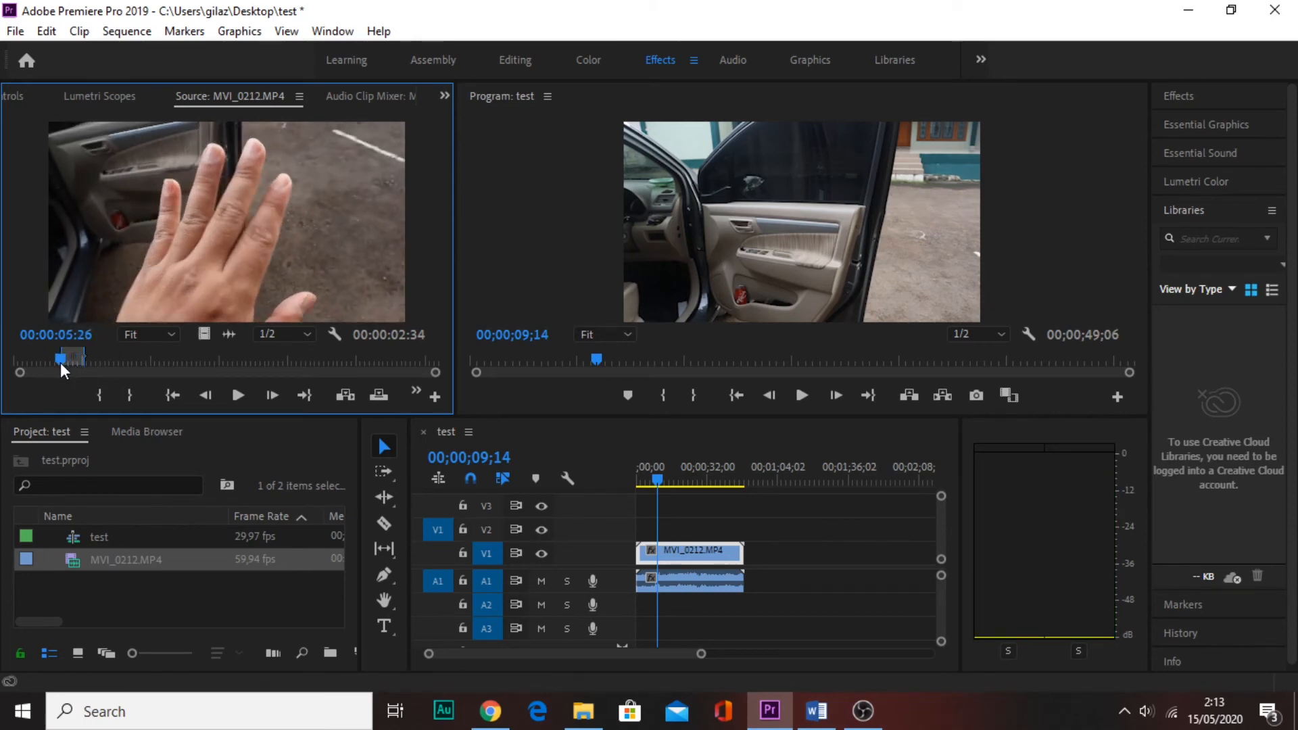
pyautogui.moveTo(59, 362); pyautogui.dragTo(77, 364)
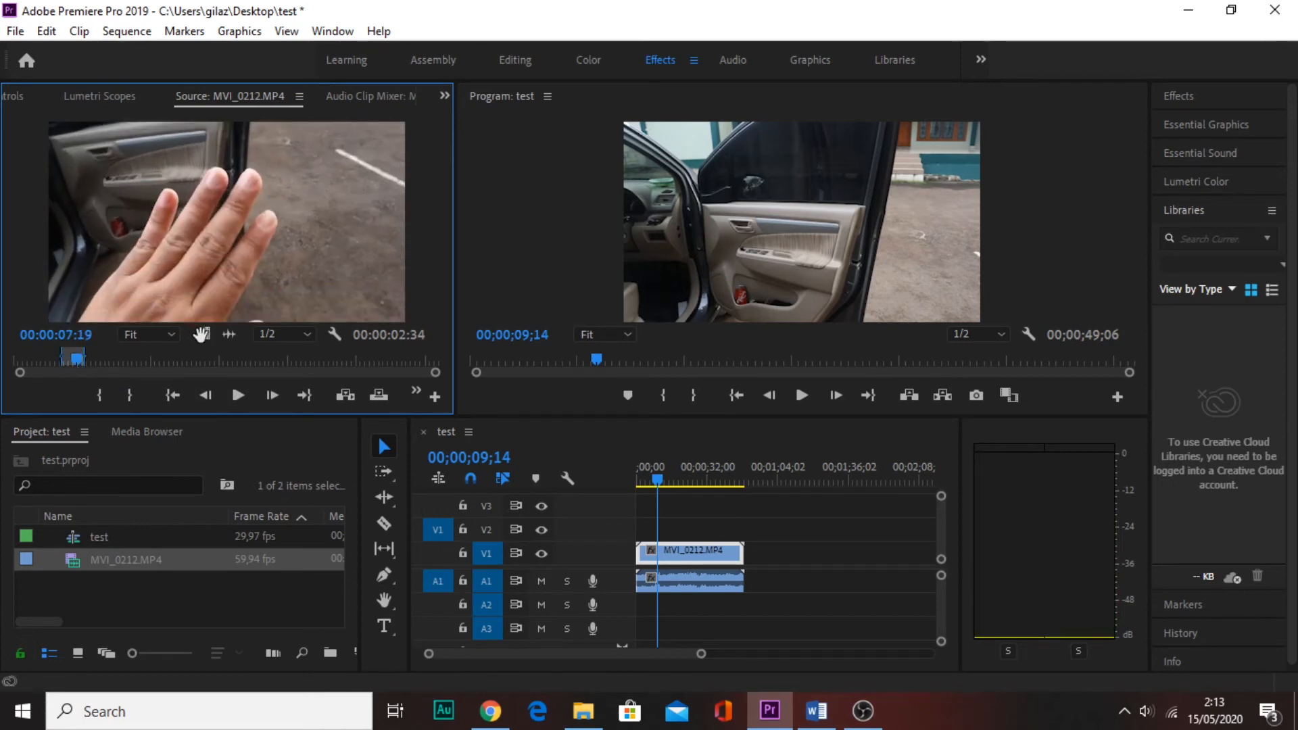
pyautogui.moveTo(628, 452); pyautogui.dragTo(786, 552)
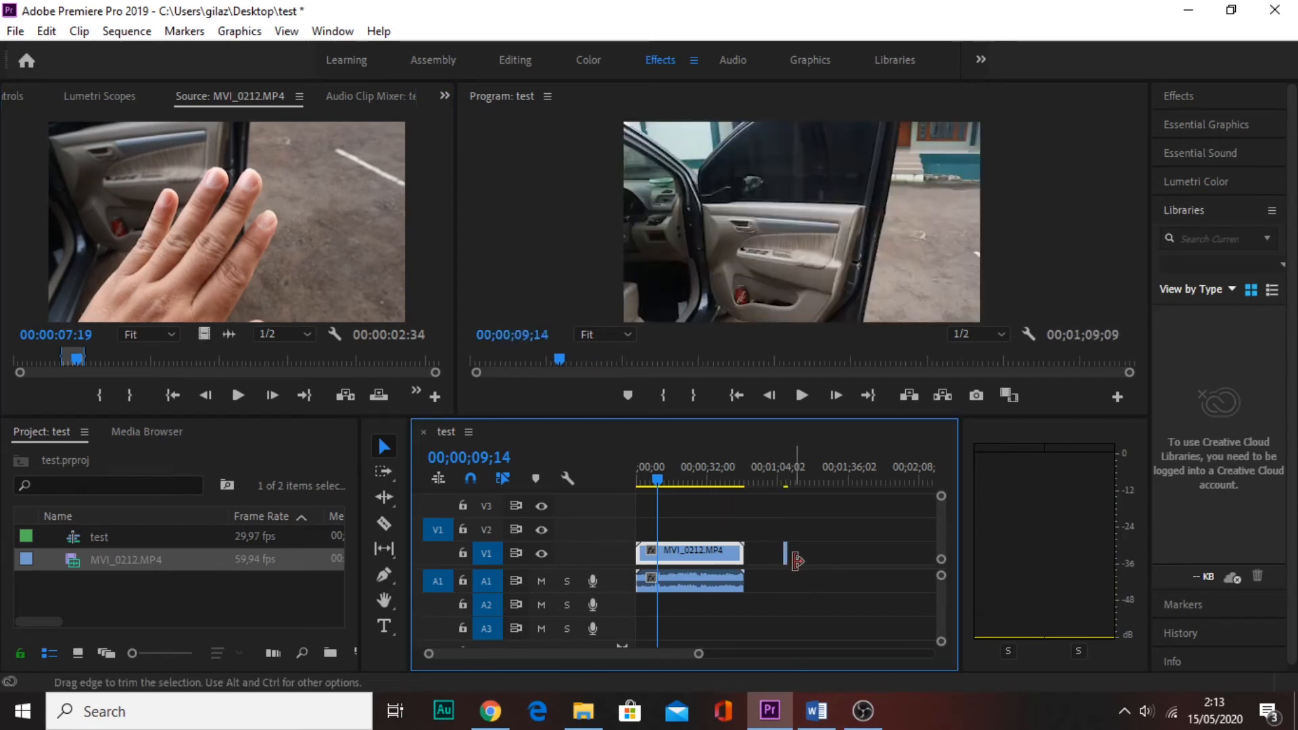
# Play the short video excerpt on V1 and return the playhead to 00;01;06;09 before it
pyautogui.moveTo(667, 480); pyautogui.dragTo(777, 512)
pyautogui.press('space')
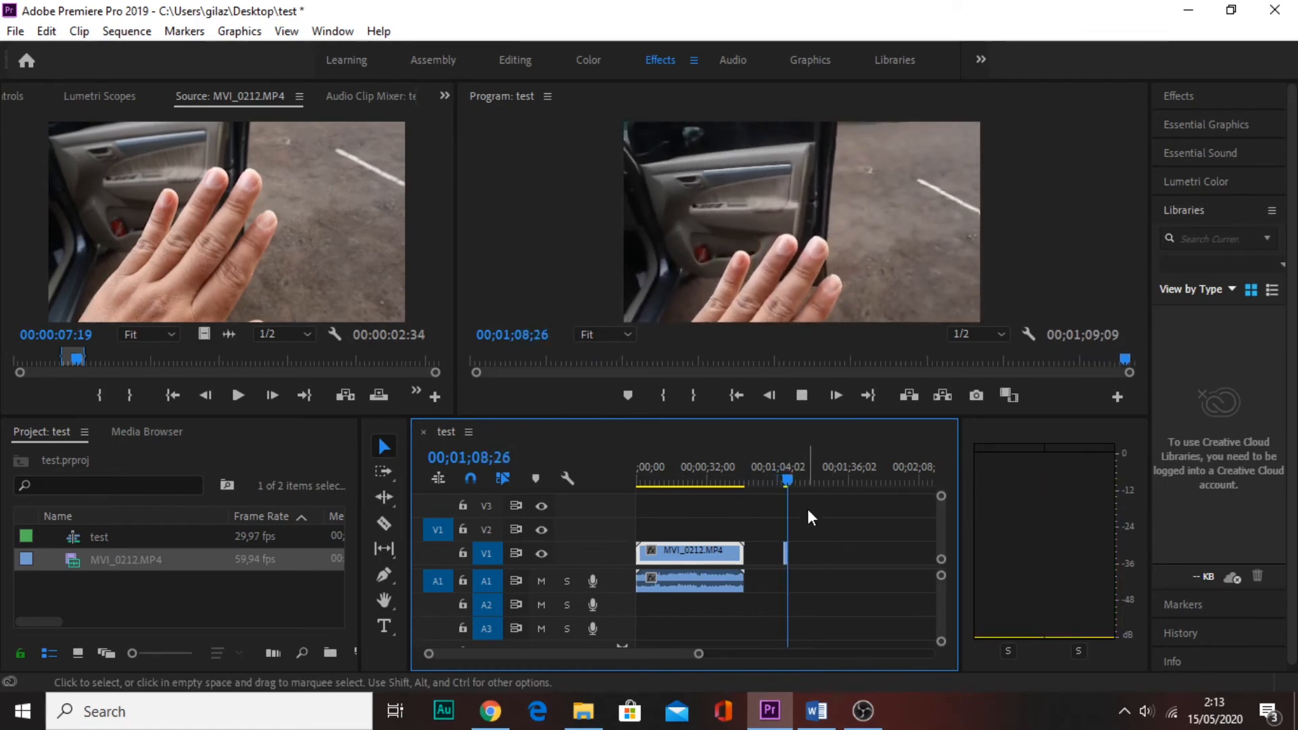
pyautogui.moveTo(789, 478); pyautogui.dragTo(783, 481)
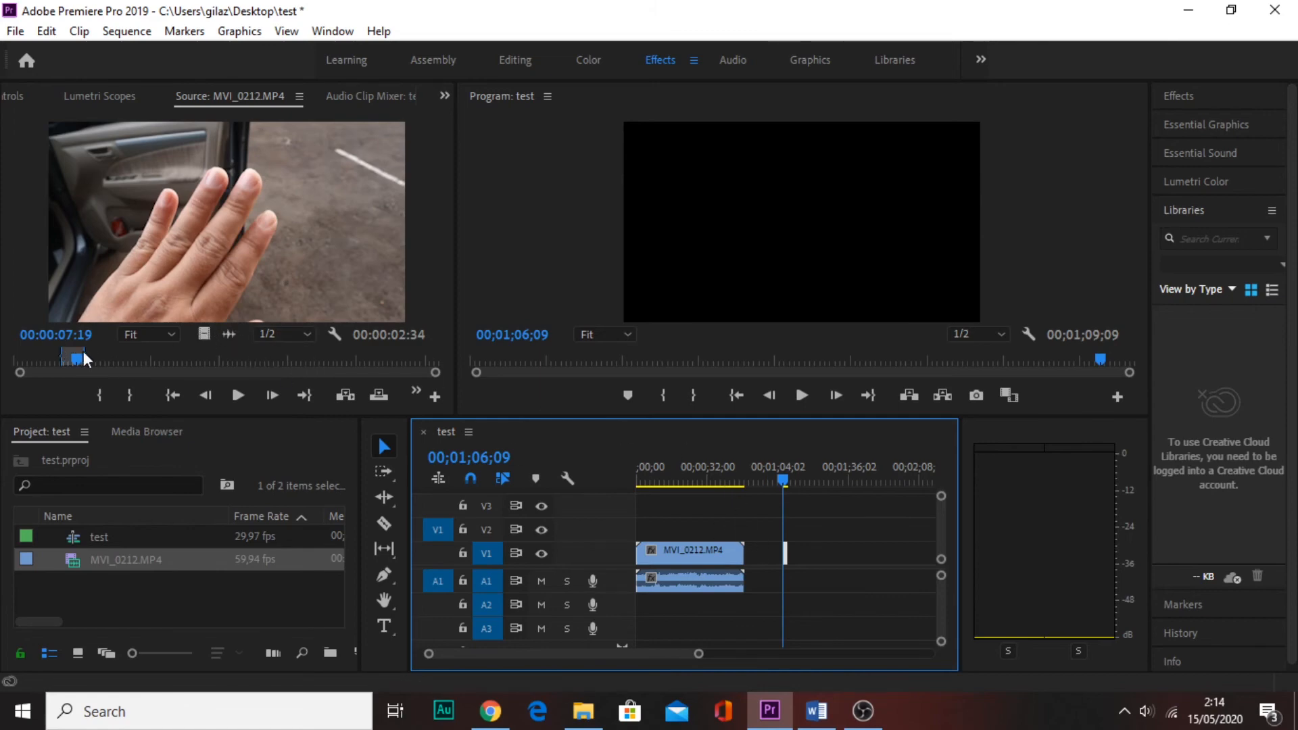
# Place only the audio of the marked range on A1 beneath the short video excerpt and play both together
pyautogui.moveTo(75, 355)
pyautogui.mouseDown()
pyautogui.moveTo(60, 363)
pyautogui.moveTo(83, 363)
pyautogui.mouseUp()
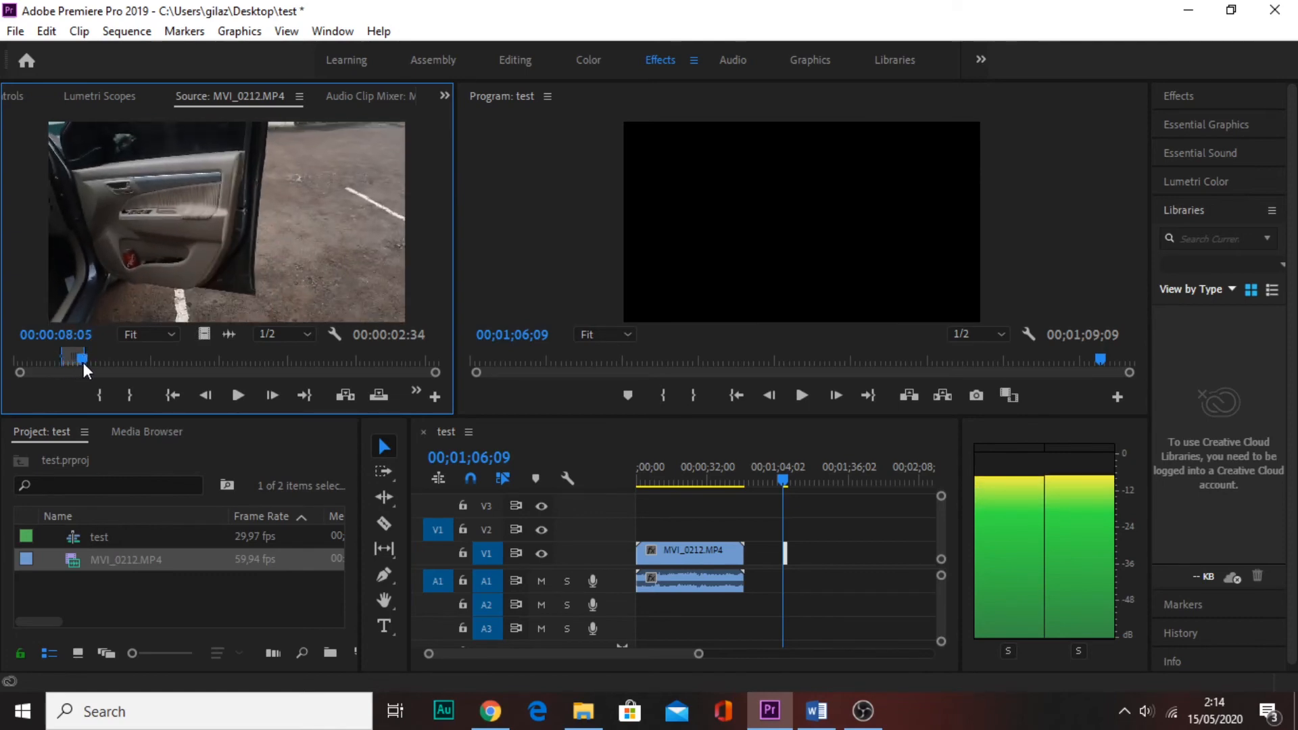
pyautogui.moveTo(226, 334); pyautogui.dragTo(786, 572)
pyautogui.press('space')
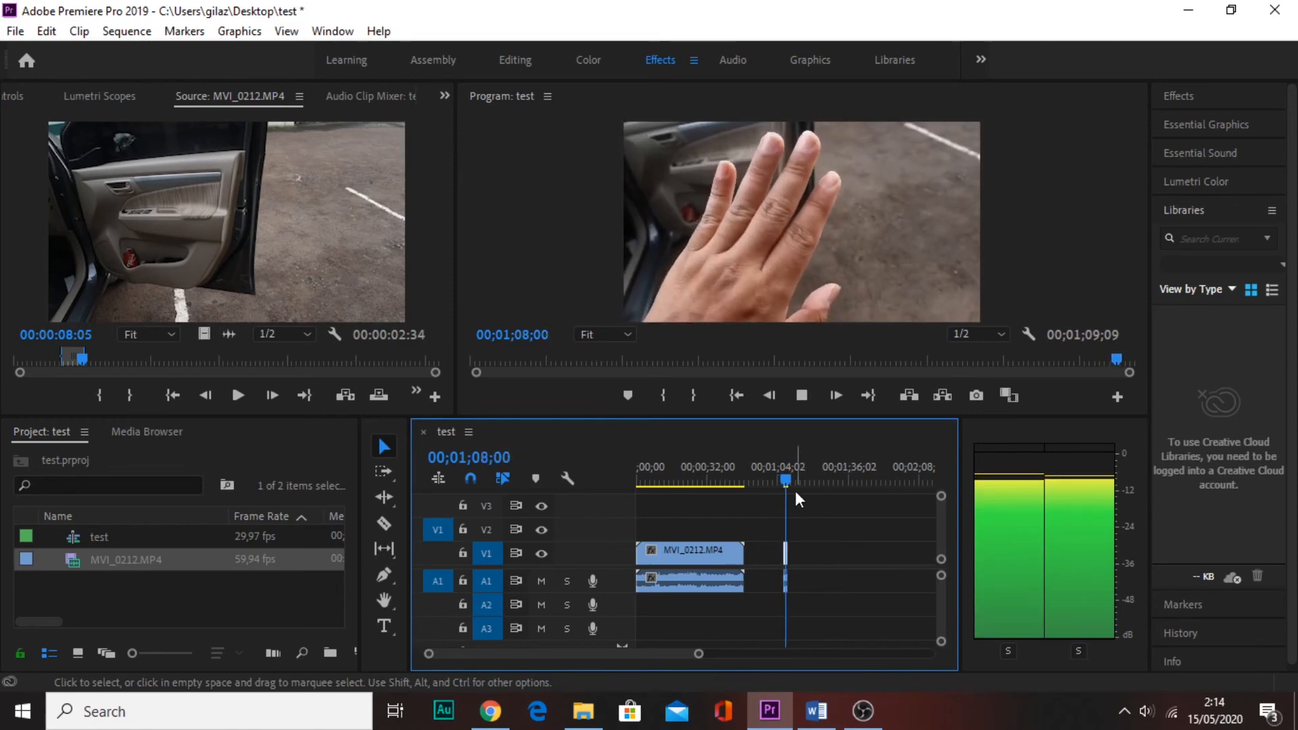
pyautogui.click(781, 481)
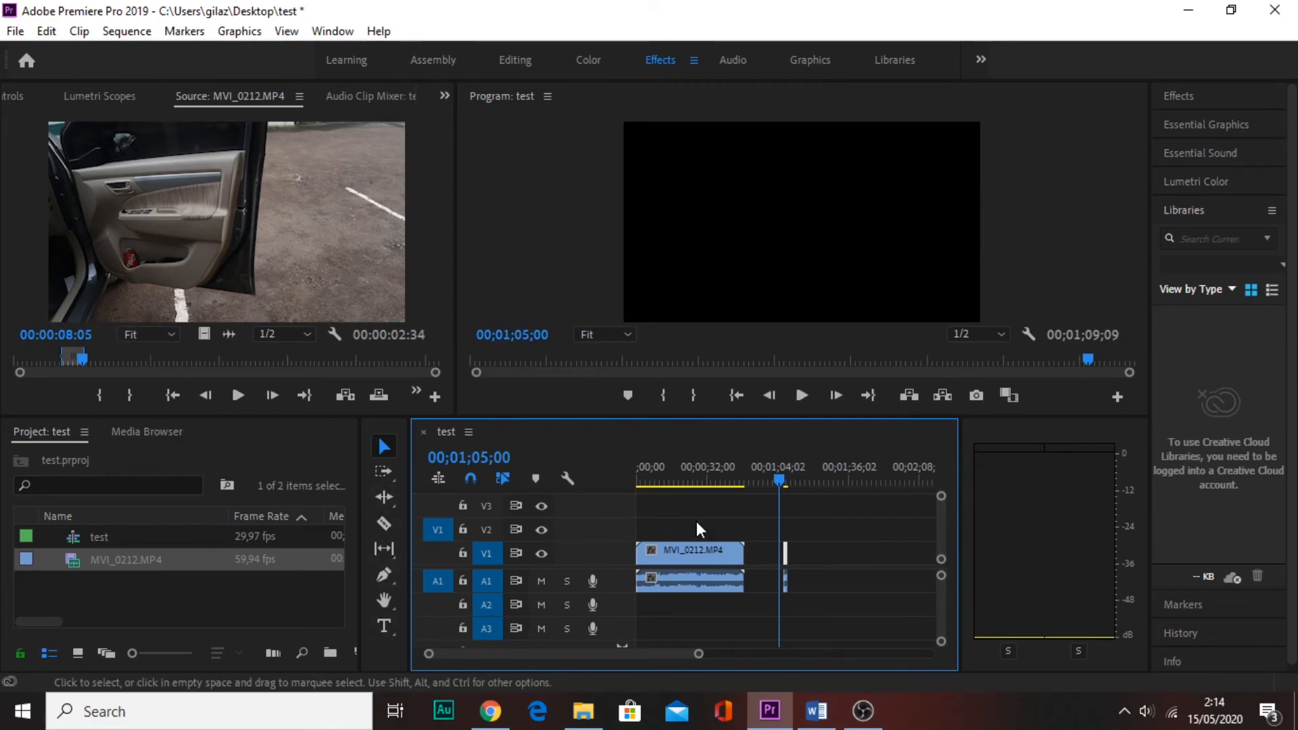
# Split the long video clip on V1 at 00;00;45;22 with the Razor tool
pyautogui.moveTo(775, 479); pyautogui.dragTo(728, 499)
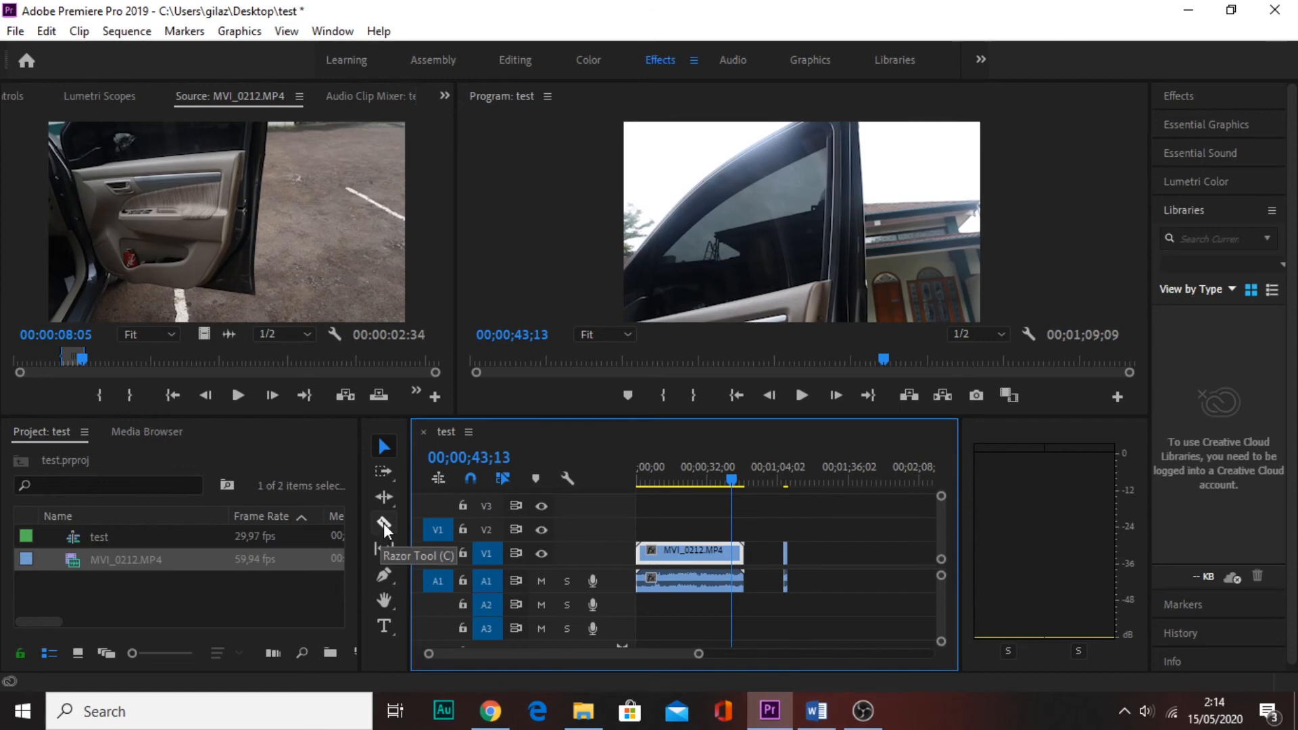
pyautogui.click(727, 482)
pyautogui.keyDown('alt'); pyautogui.scroll(2, 734, 589); pyautogui.keyUp('alt')
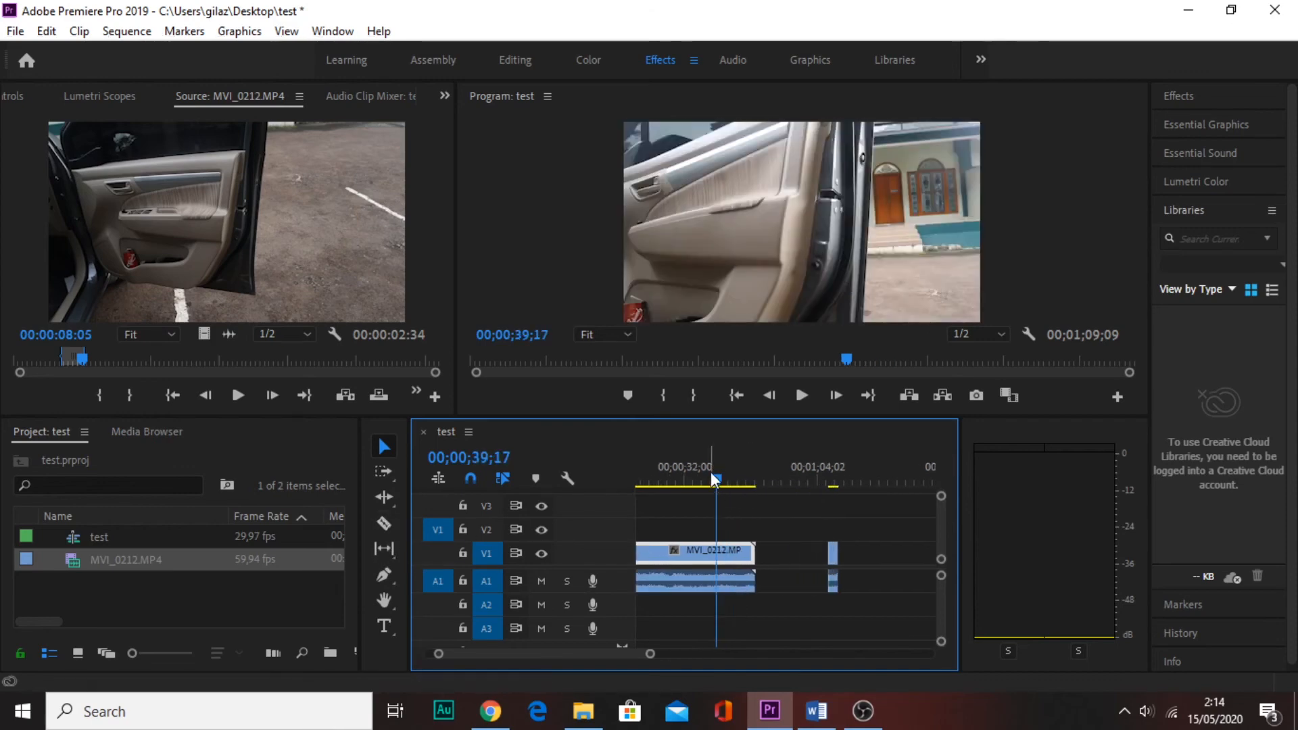
pyautogui.moveTo(714, 477); pyautogui.dragTo(740, 555)
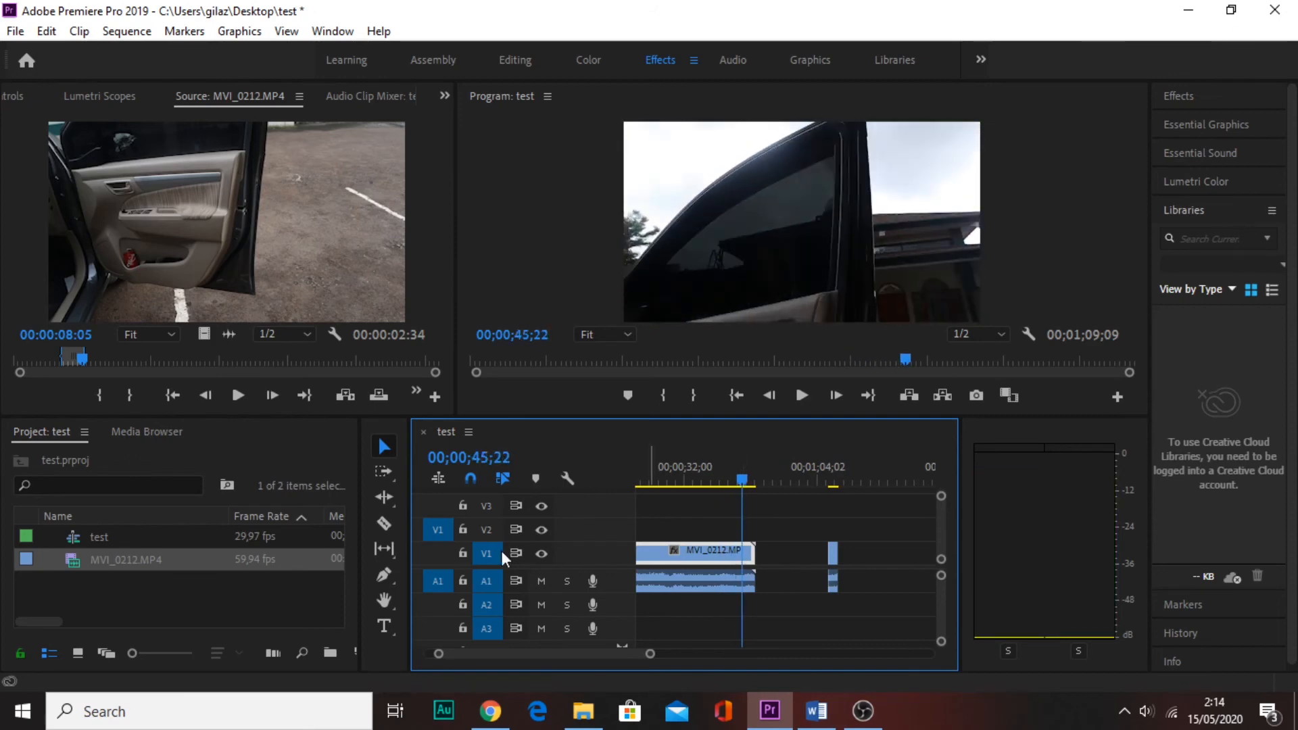
pyautogui.click(384, 524)
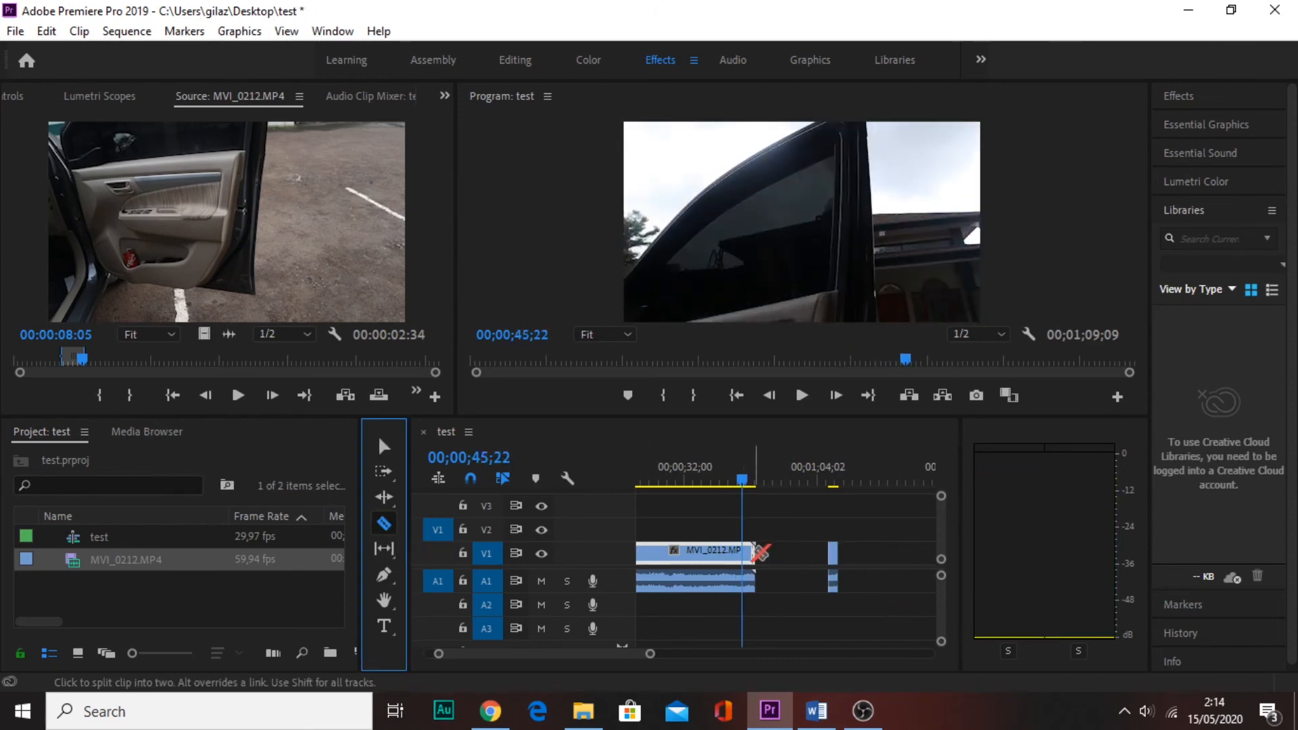
pyautogui.click(748, 552)
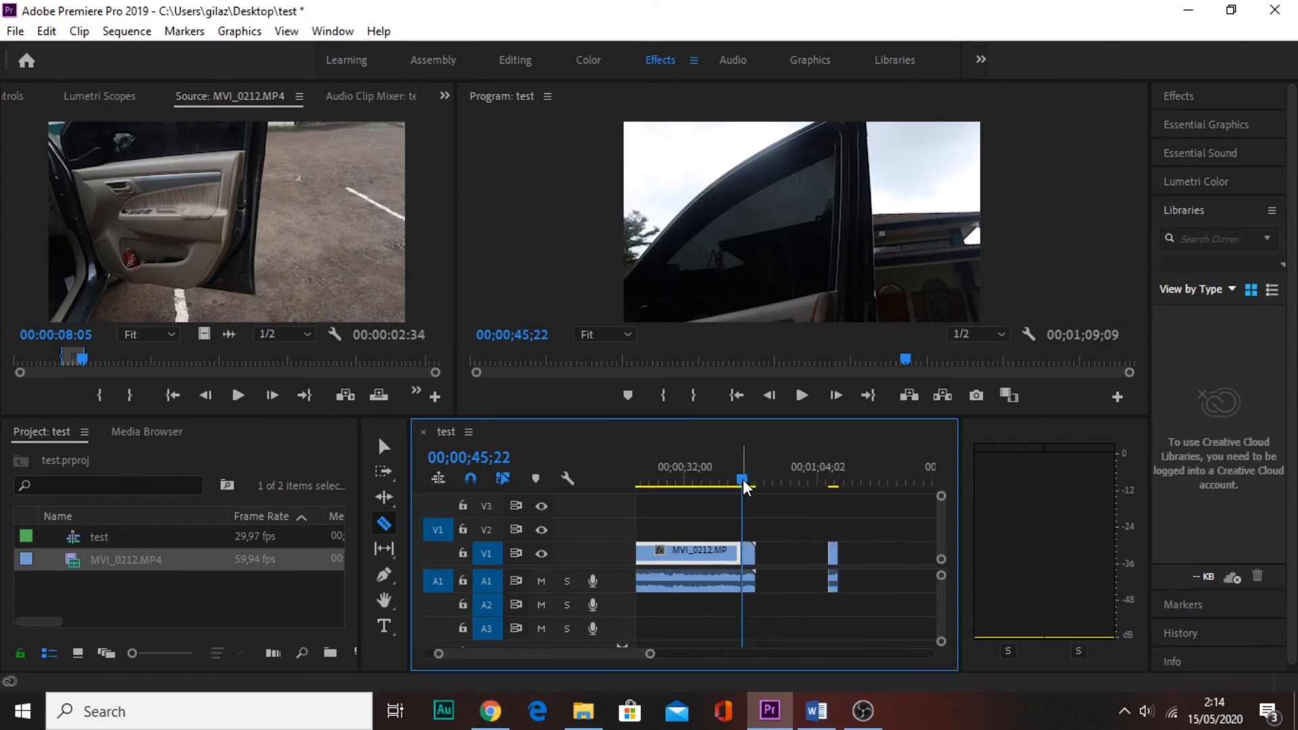
# Split the A1 audio at the same point as the video and move both end pieces away, leaving a short gap
pyautogui.moveTo(742, 482); pyautogui.dragTo(729, 481)
pyautogui.click(743, 583)
pyautogui.click(376, 445)
pyautogui.moveTo(747, 530); pyautogui.dragTo(768, 553)
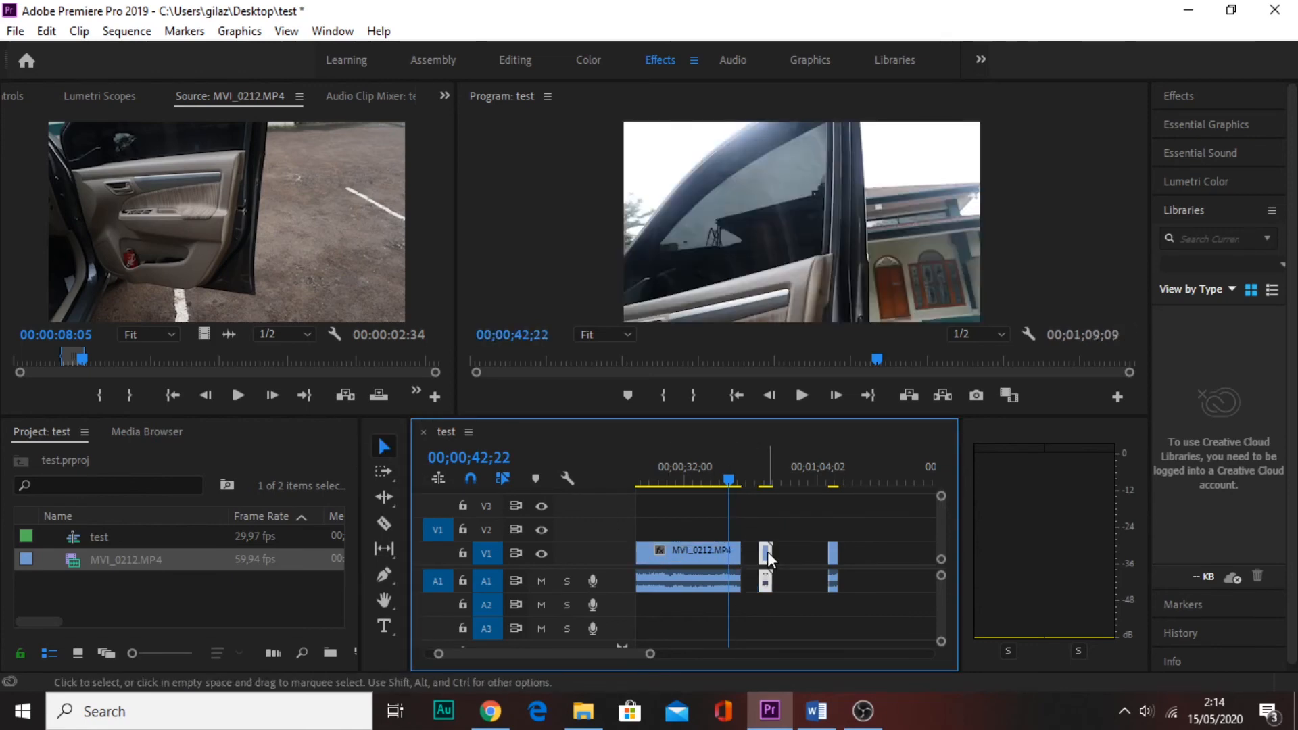
# Scrub through the long clip between about 25 and 43 seconds to examine its footage
pyautogui.moveTo(736, 481); pyautogui.dragTo(700, 498)
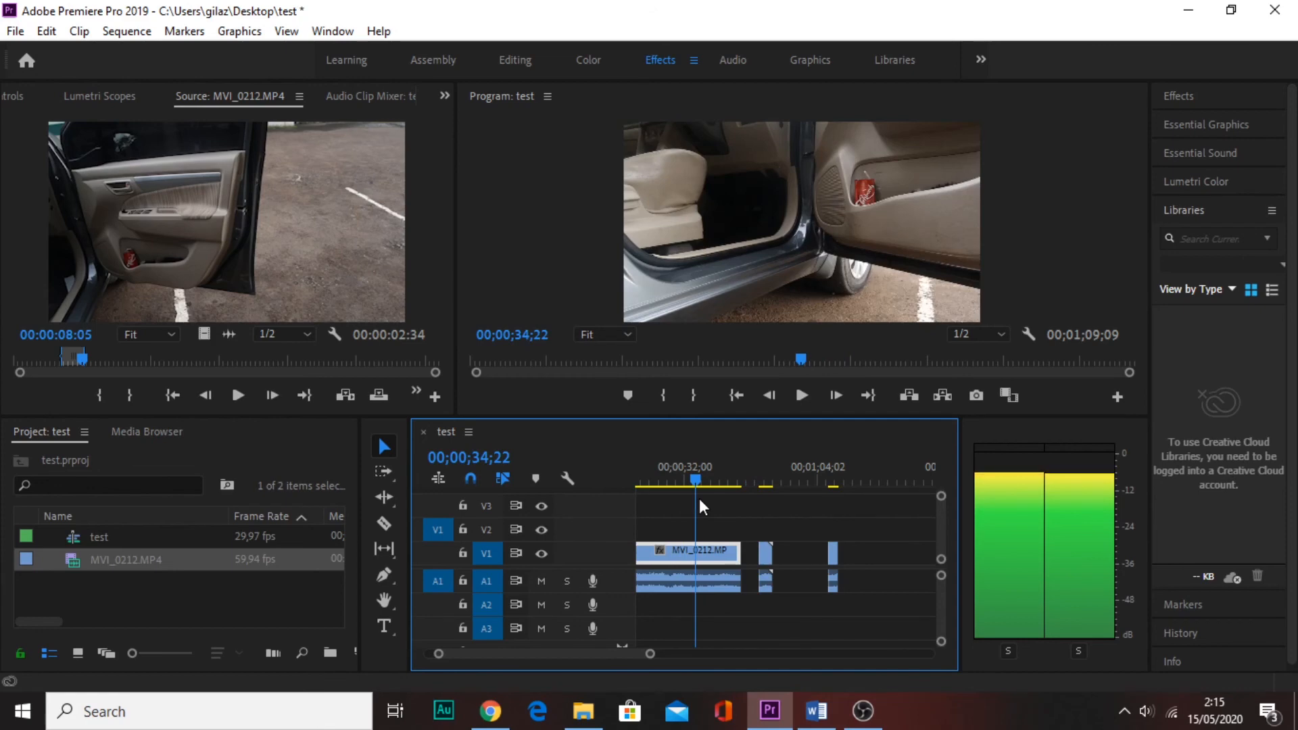
pyautogui.moveTo(700, 497); pyautogui.dragTo(733, 493)
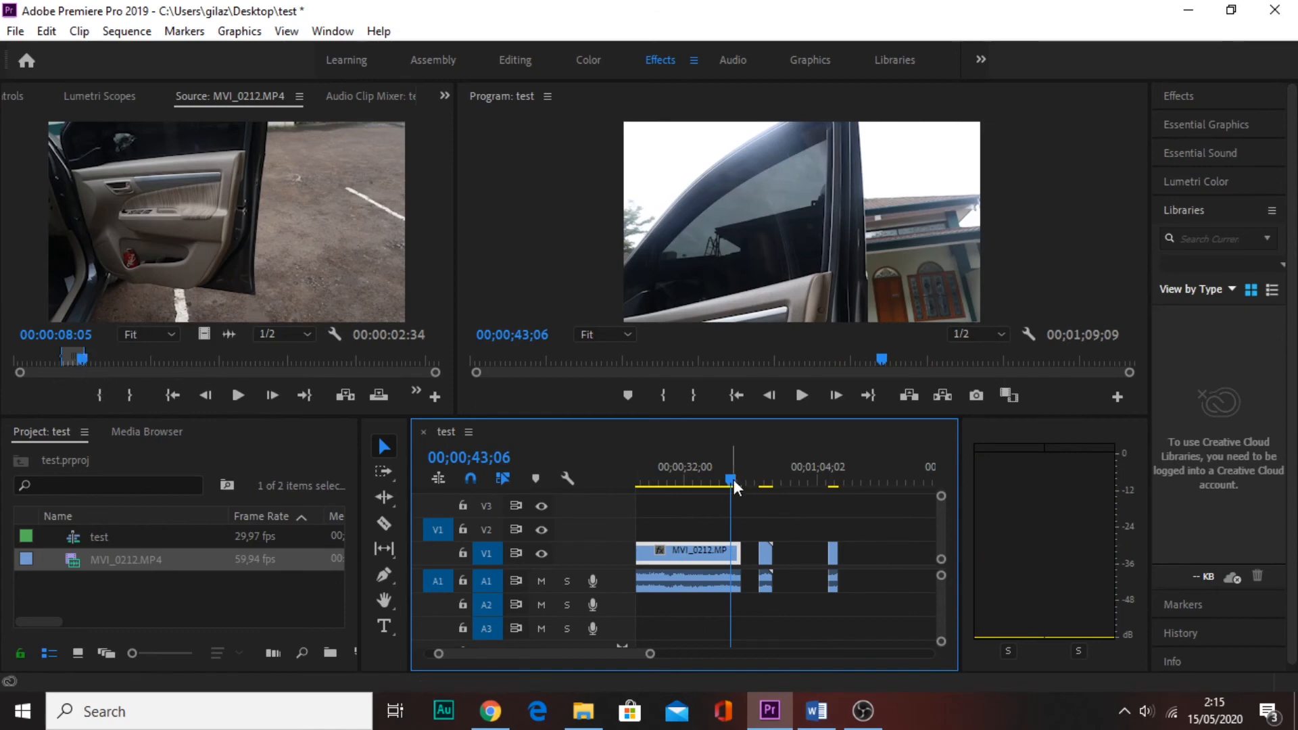
pyautogui.moveTo(733, 480); pyautogui.dragTo(682, 508)
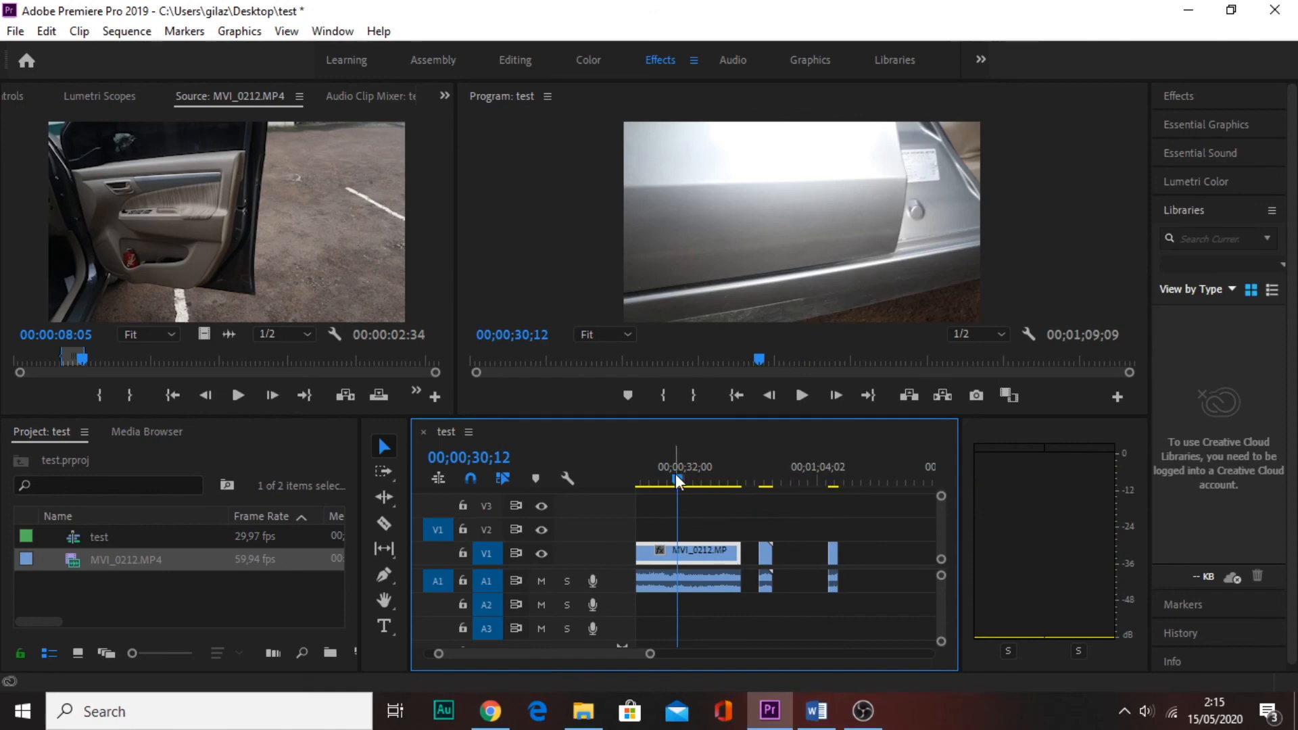
pyautogui.moveTo(675, 476); pyautogui.dragTo(660, 482)
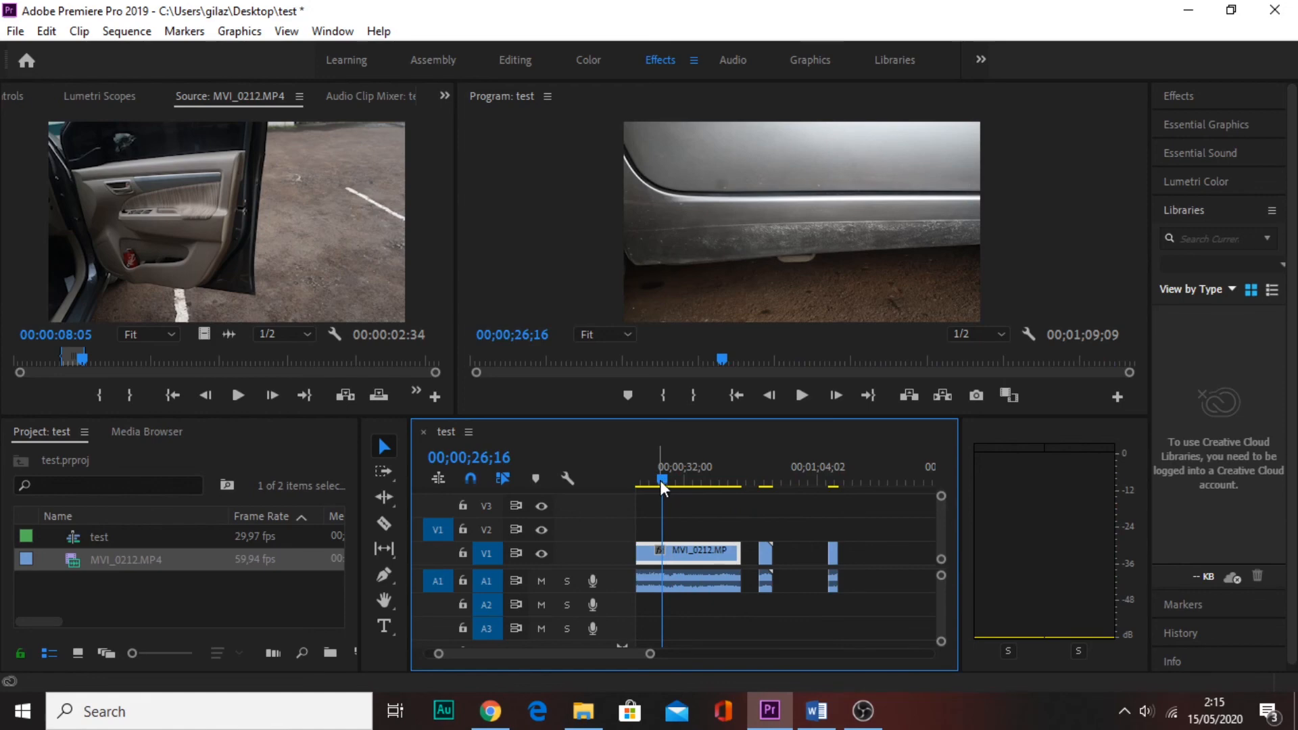
pyautogui.moveTo(667, 477); pyautogui.dragTo(661, 480)
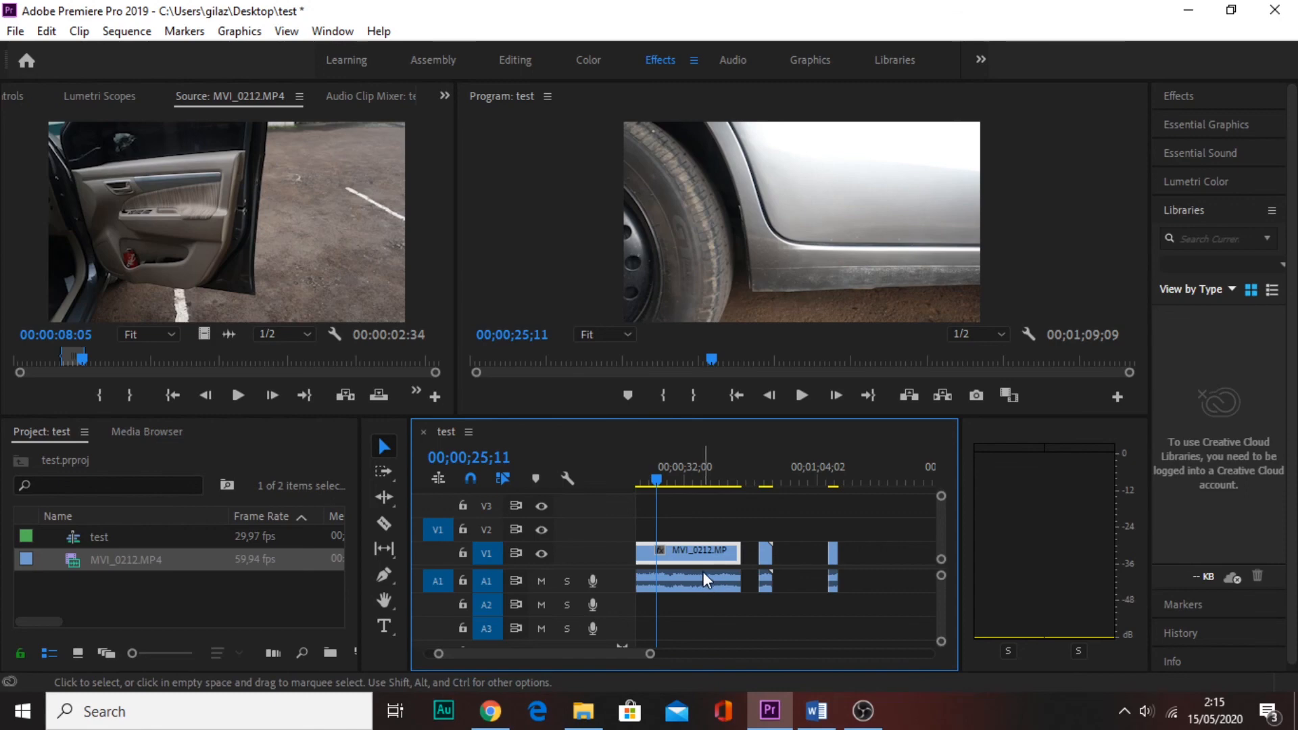
pyautogui.moveTo(655, 477); pyautogui.dragTo(686, 487)
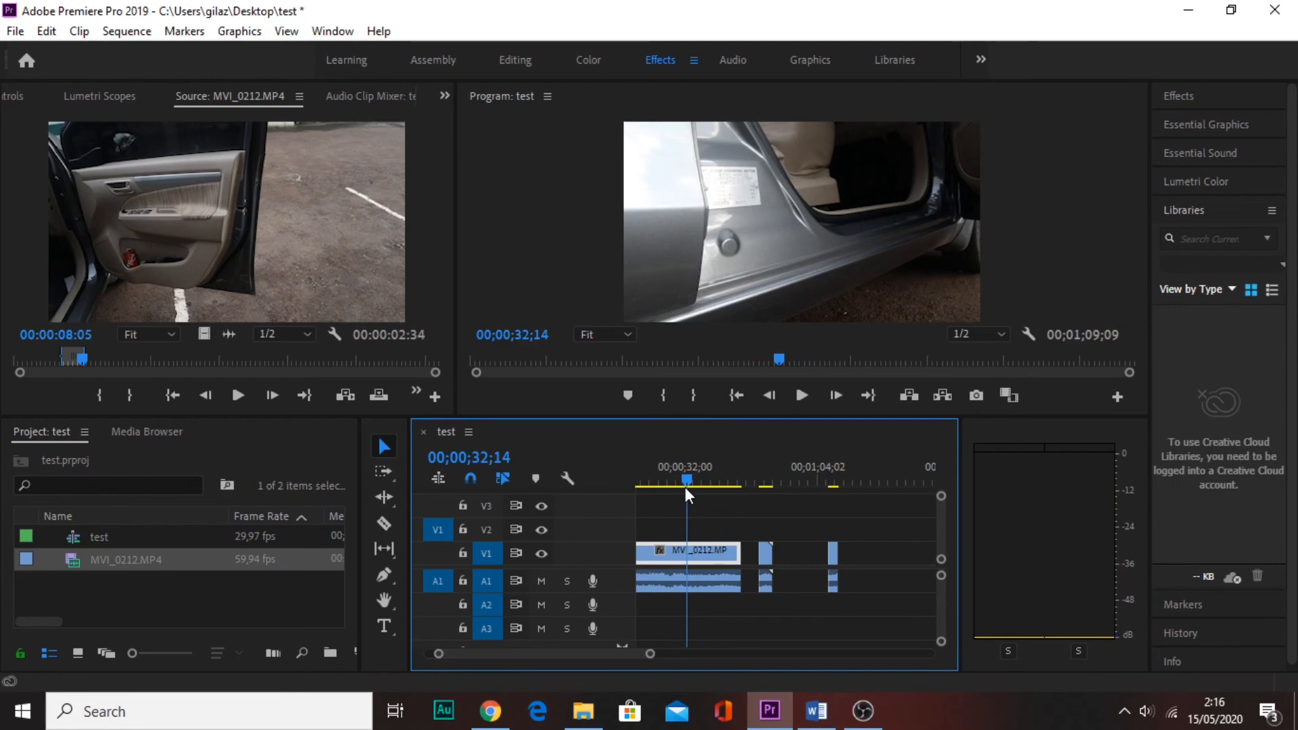
pyautogui.moveTo(693, 480)
pyautogui.mouseDown()
pyautogui.moveTo(667, 484)
pyautogui.moveTo(689, 486)
pyautogui.mouseUp()
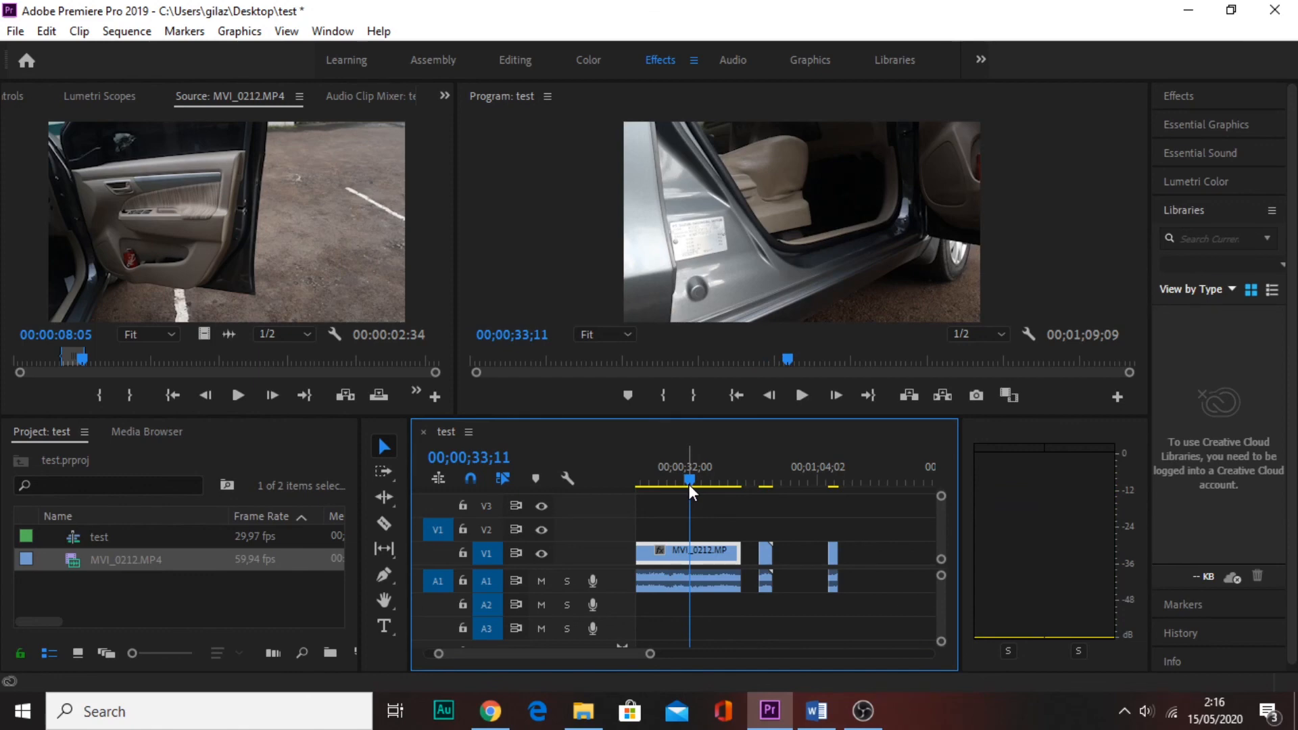
pyautogui.moveTo(692, 473); pyautogui.dragTo(698, 473)
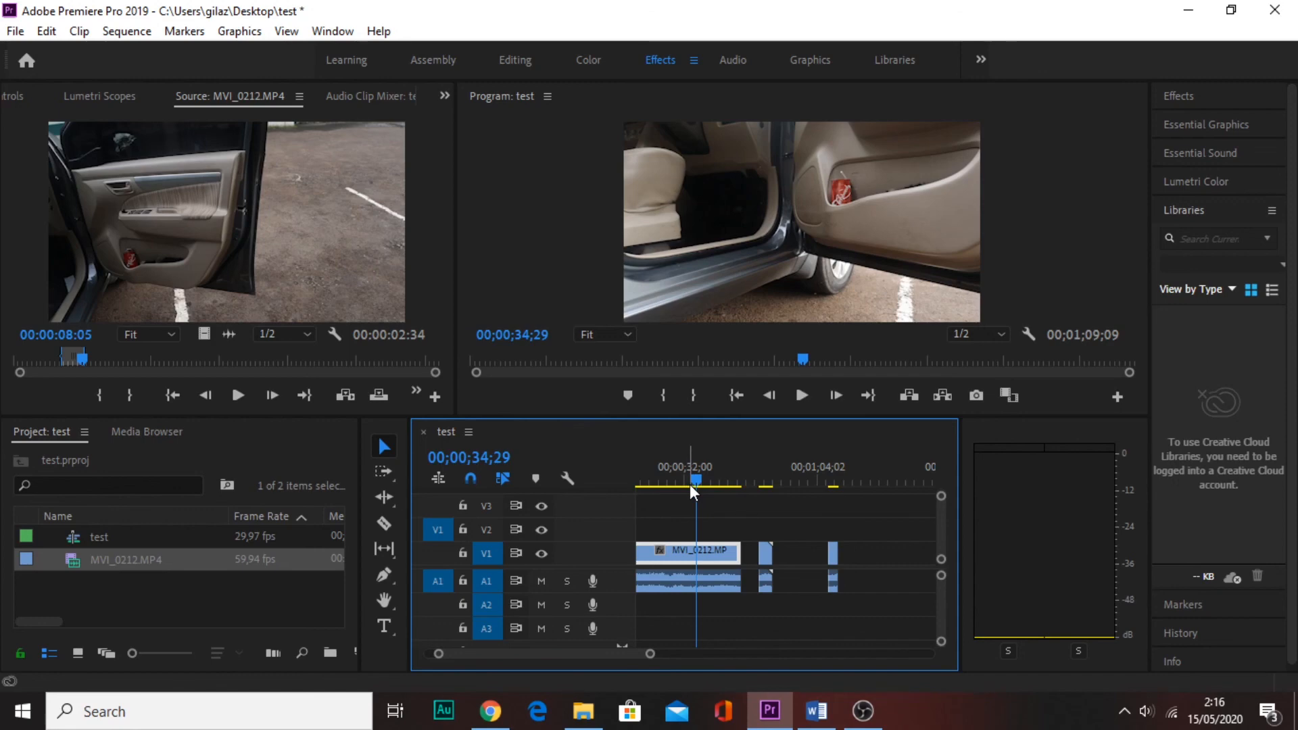
pyautogui.moveTo(697, 482); pyautogui.dragTo(670, 484)
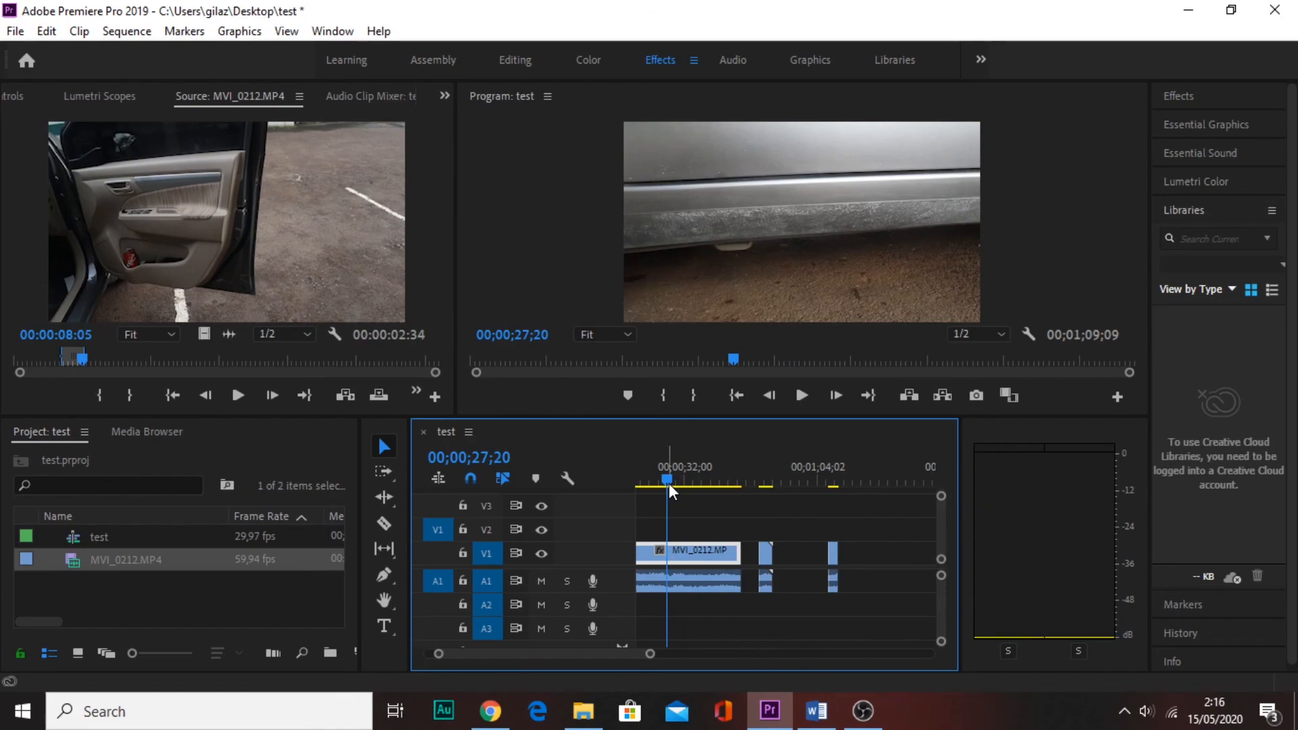